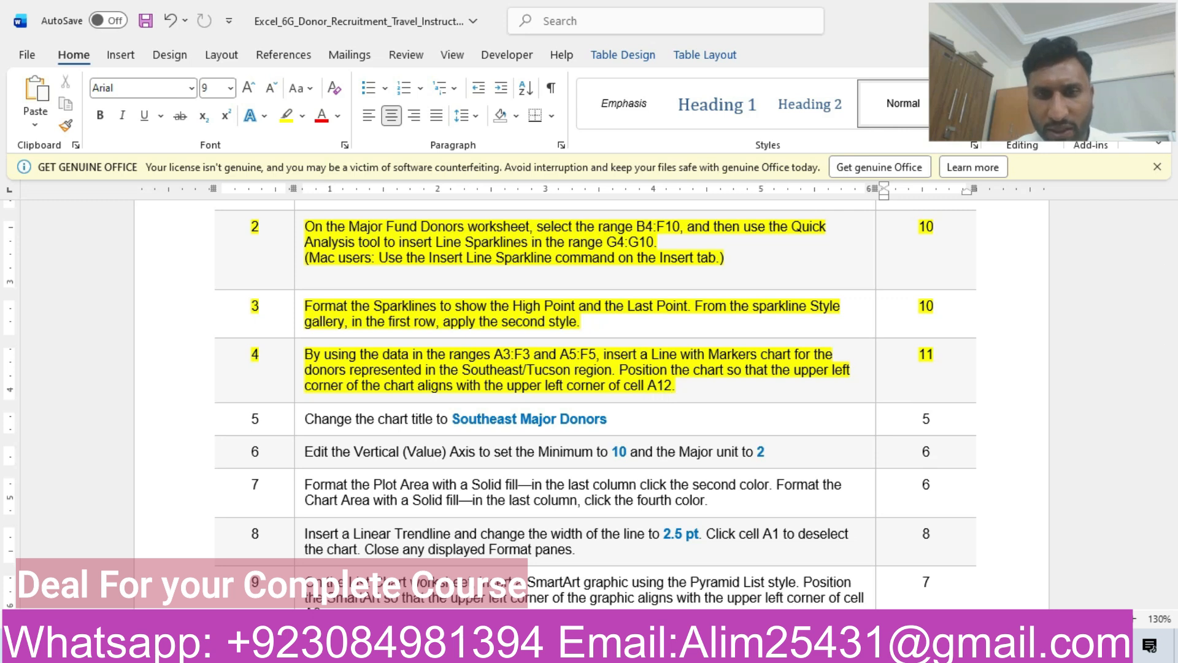
Step: Switch to Excel, insert a Line with Markers chart from A3:F3 and A5:F5, and align its upper-left corner with cell A12
click(270, 648)
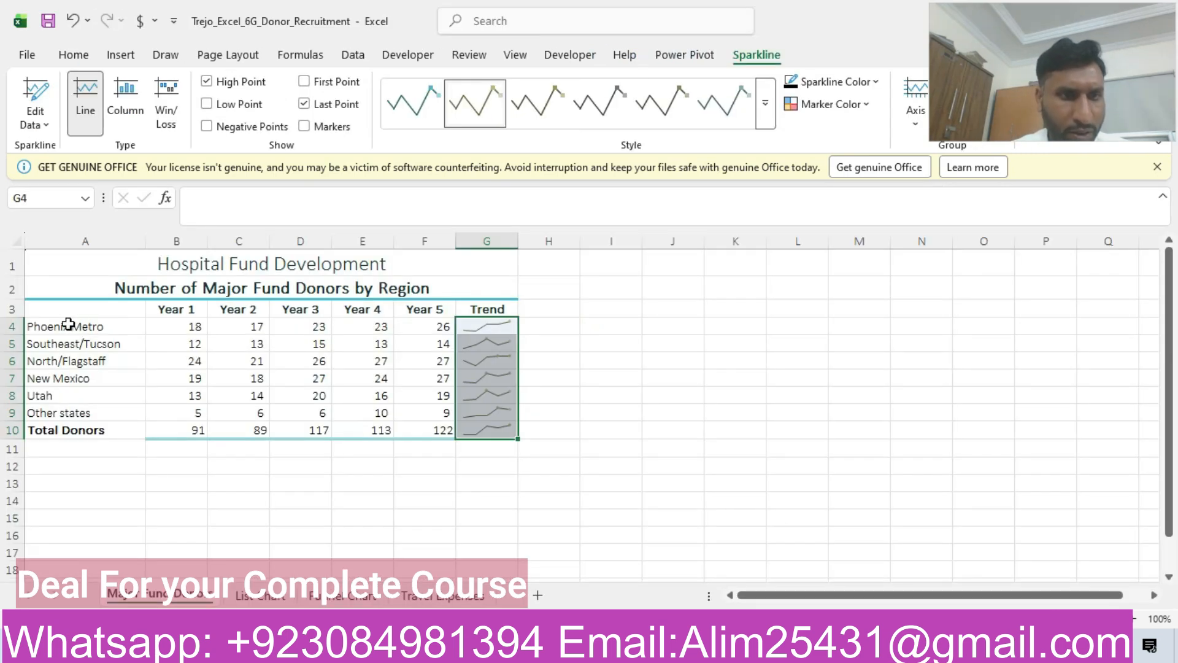
drag(66, 309, 421, 312)
key(alt+Tab)
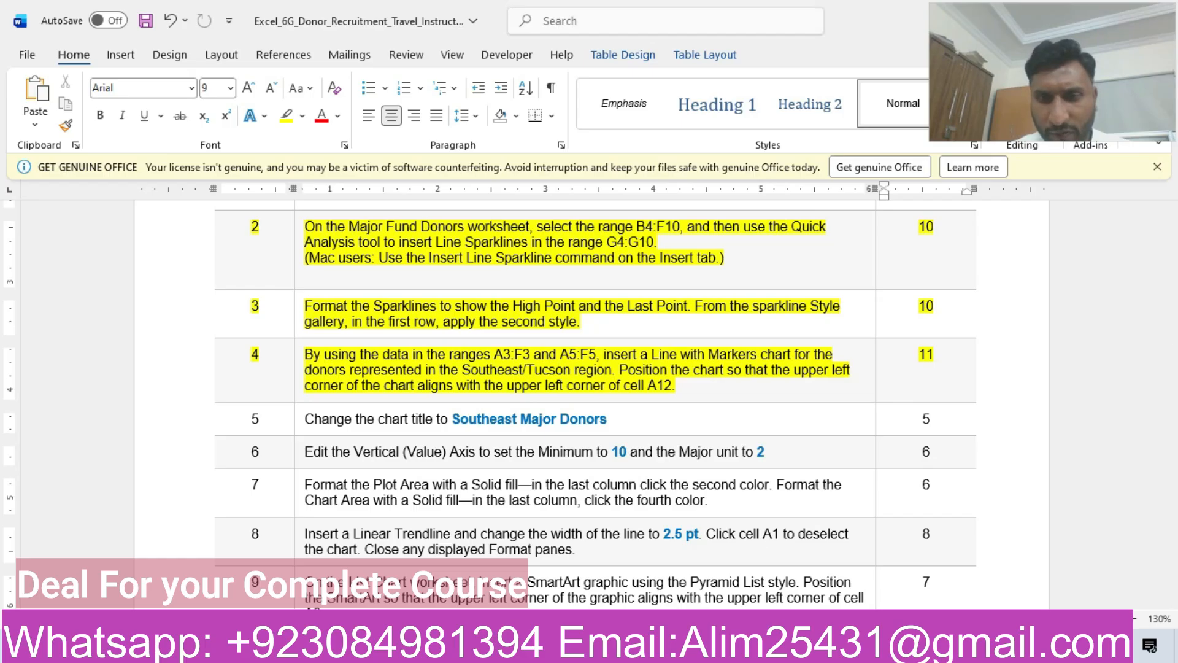
key(alt+Tab)
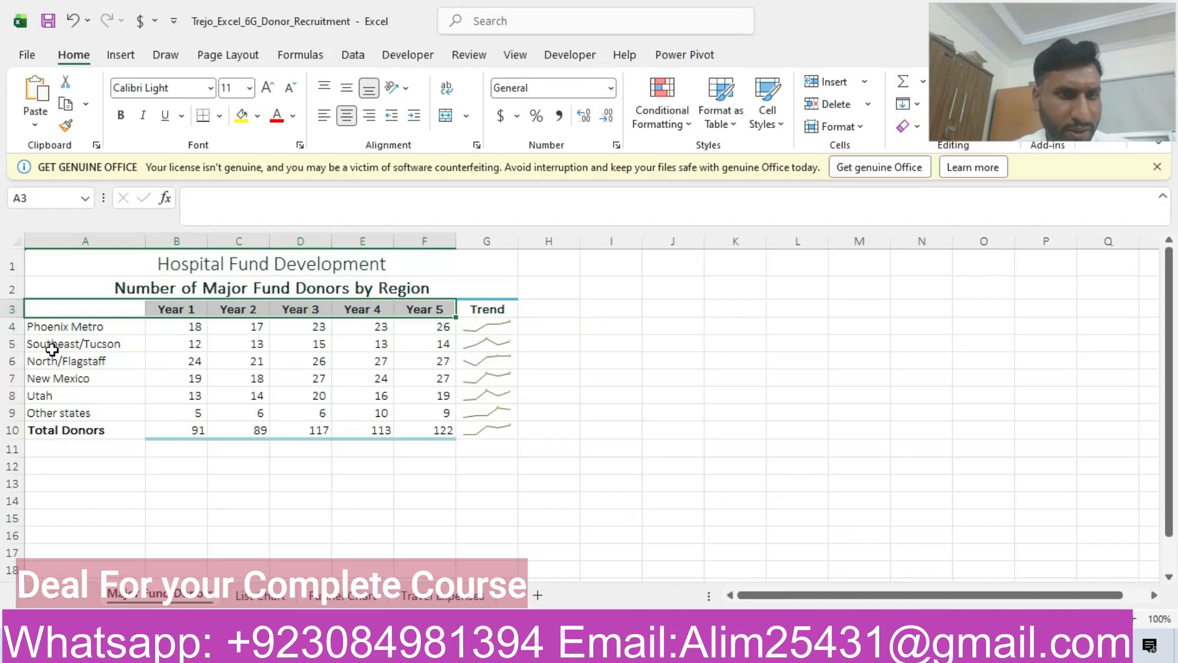
drag(55, 348, 405, 337)
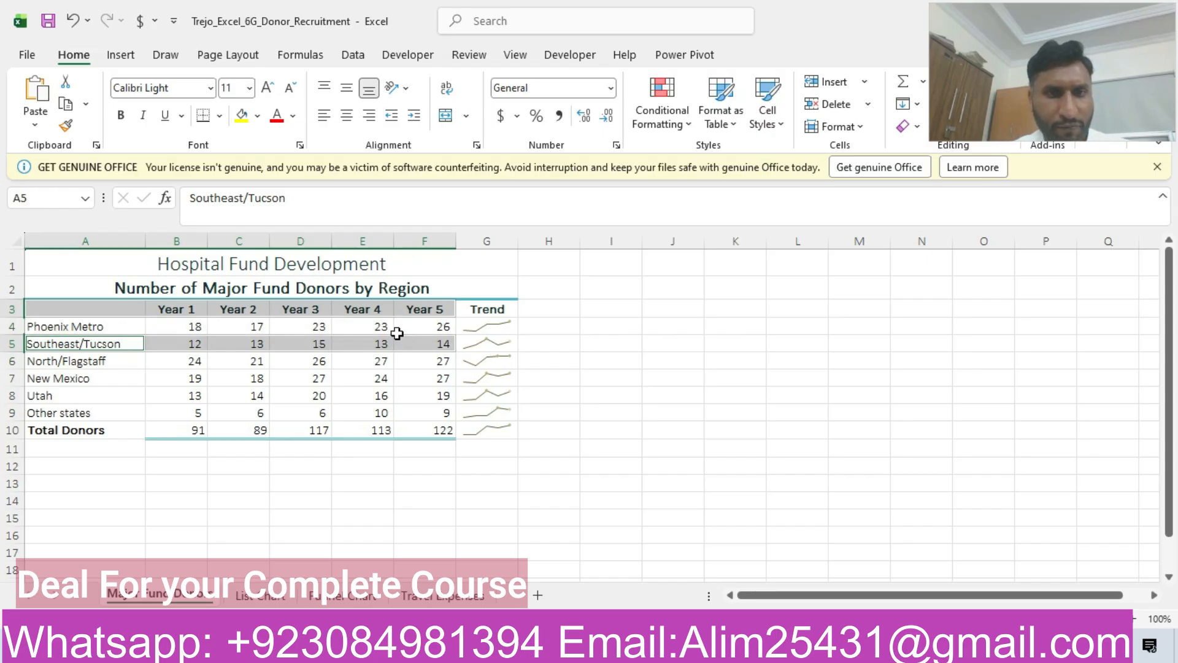
click(118, 56)
click(469, 99)
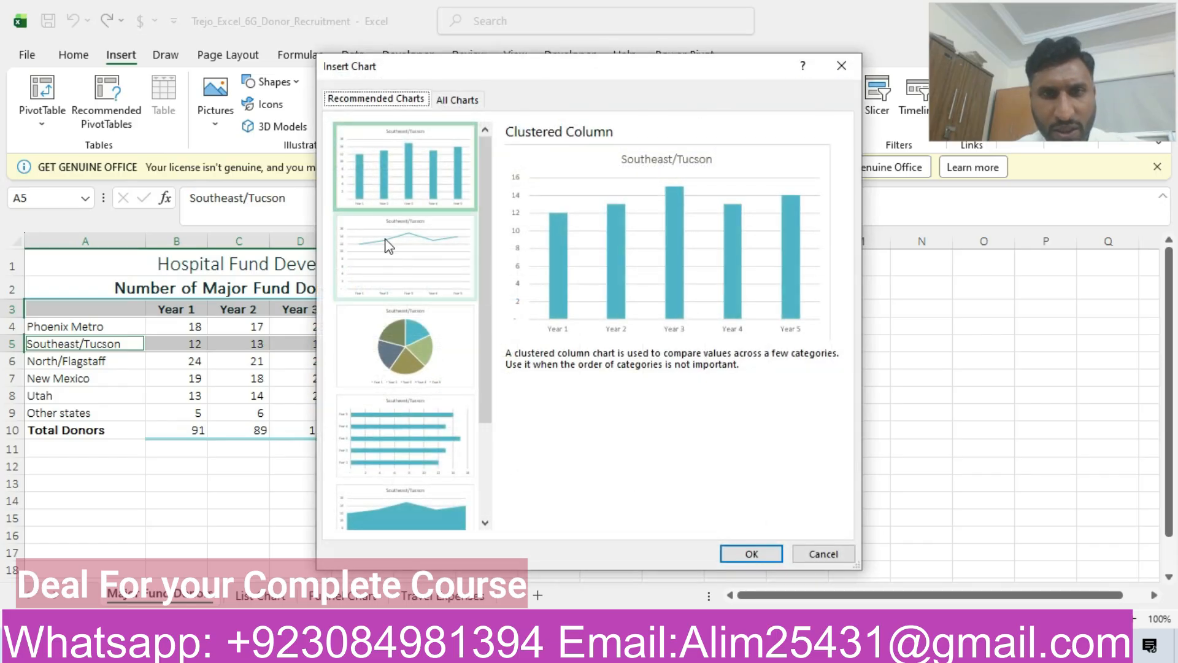
click(386, 241)
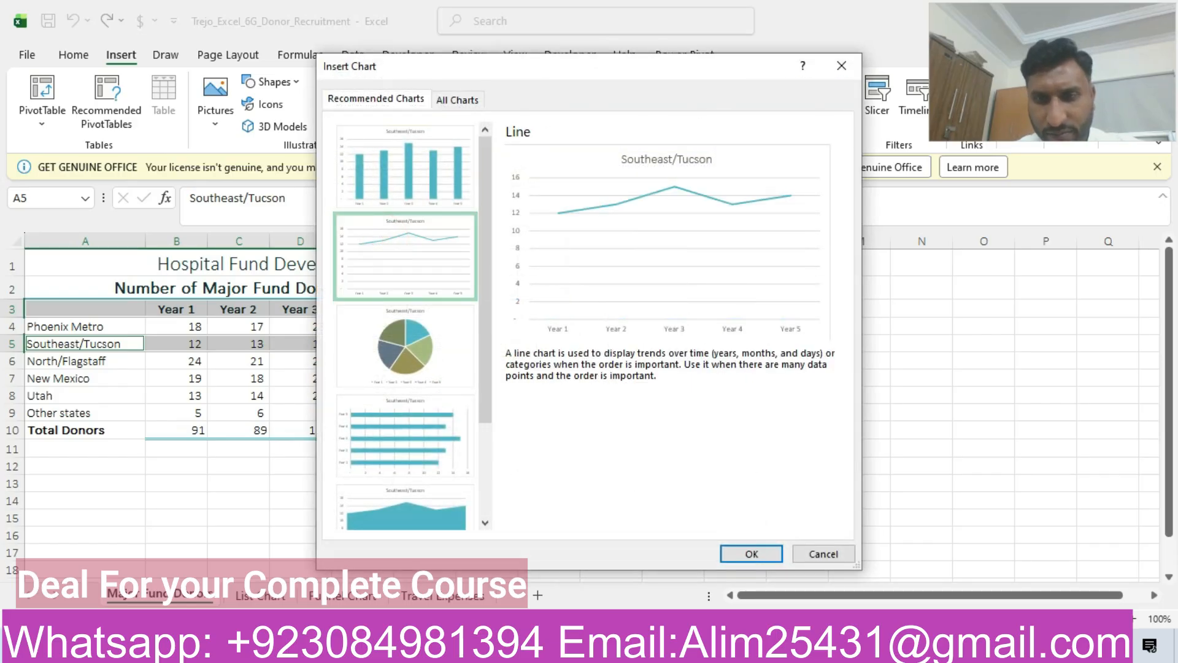
click(866, 645)
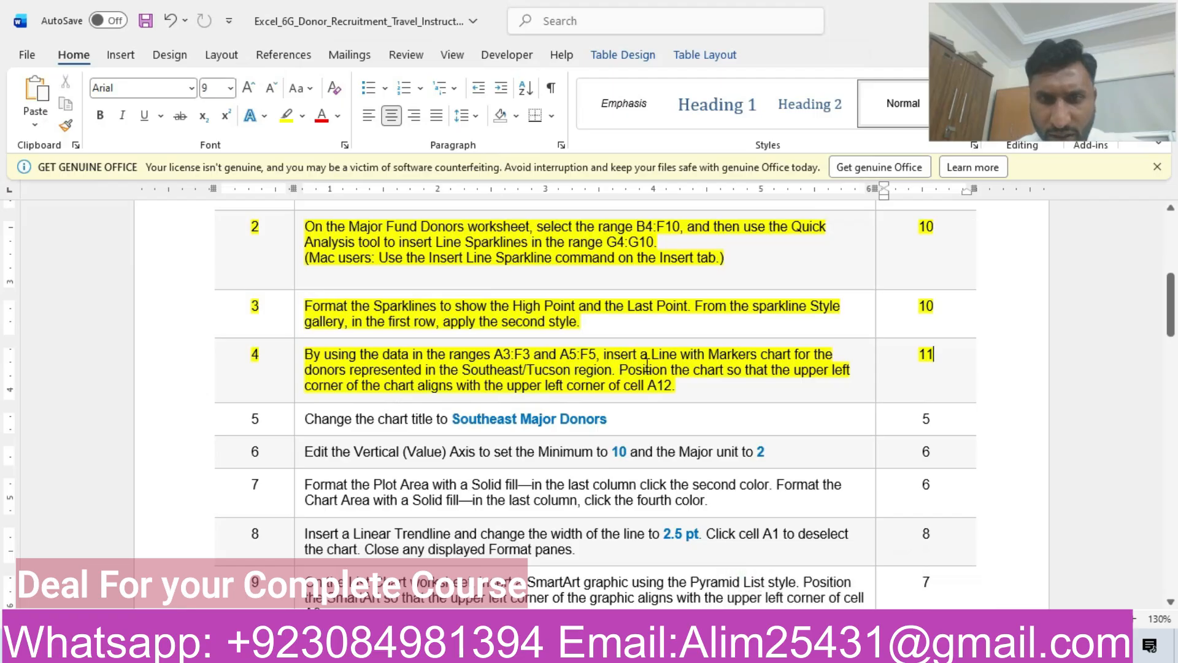
click(830, 646)
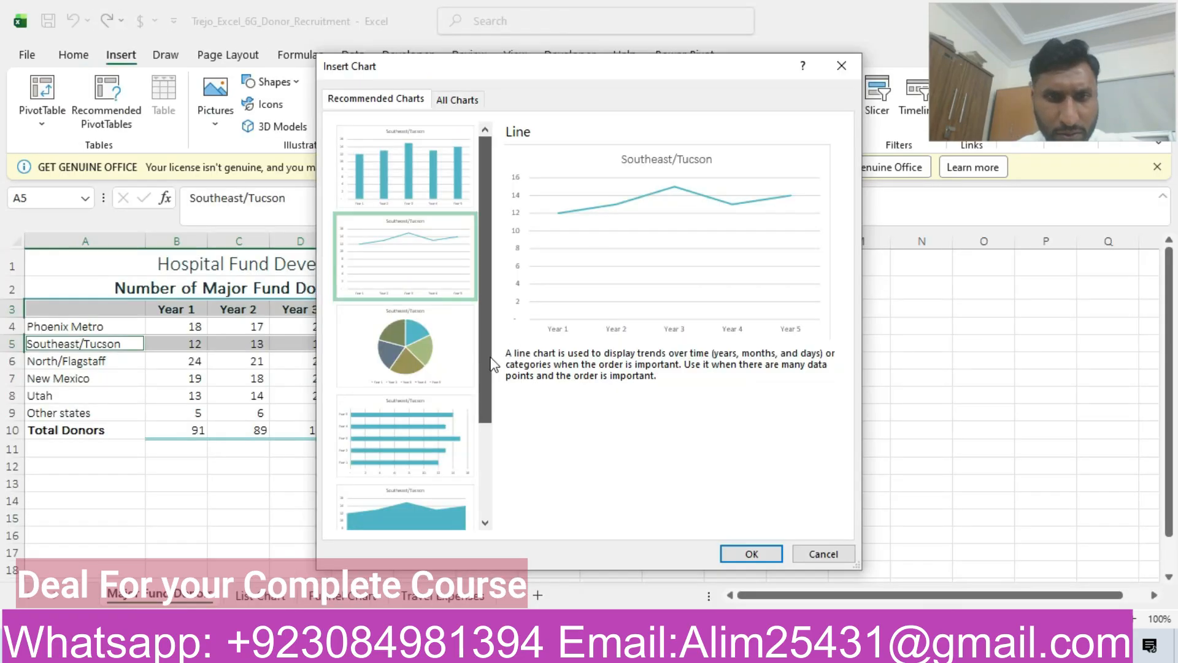
drag(487, 351, 502, 460)
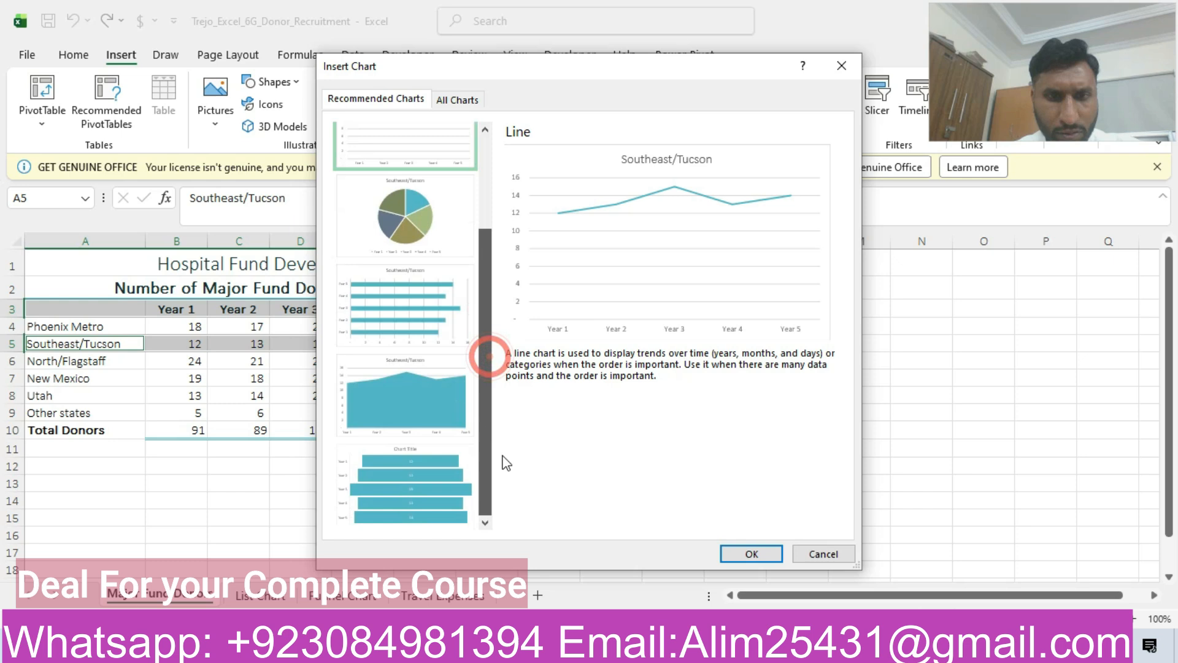
click(454, 100)
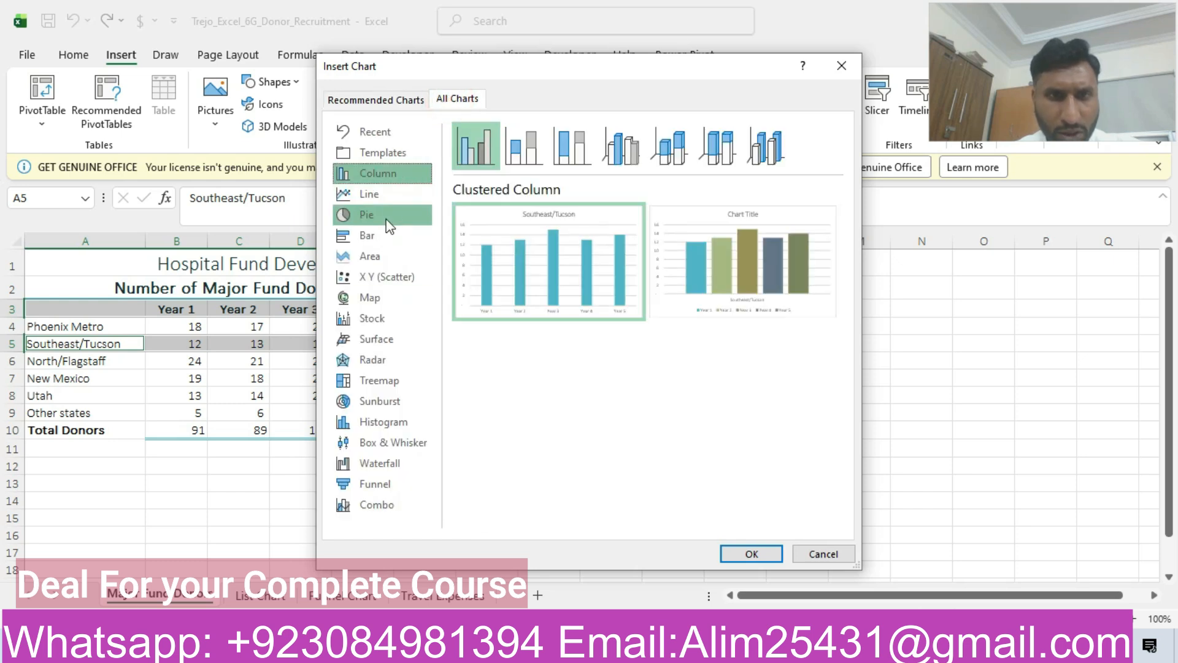
click(391, 196)
click(538, 156)
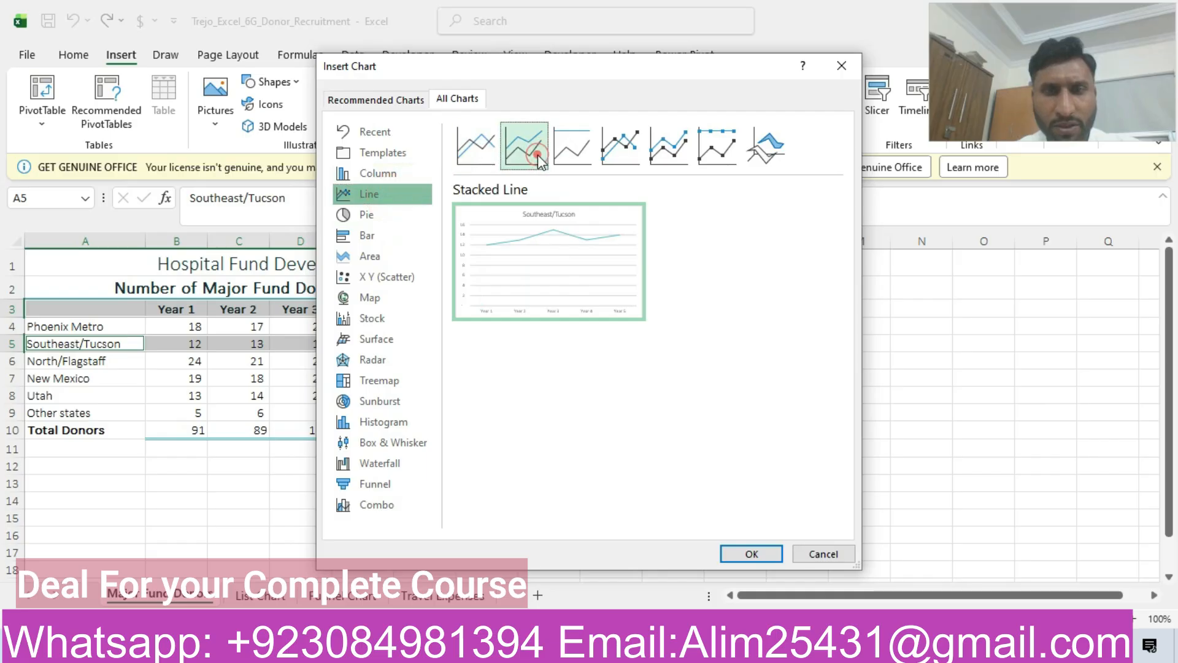
click(616, 158)
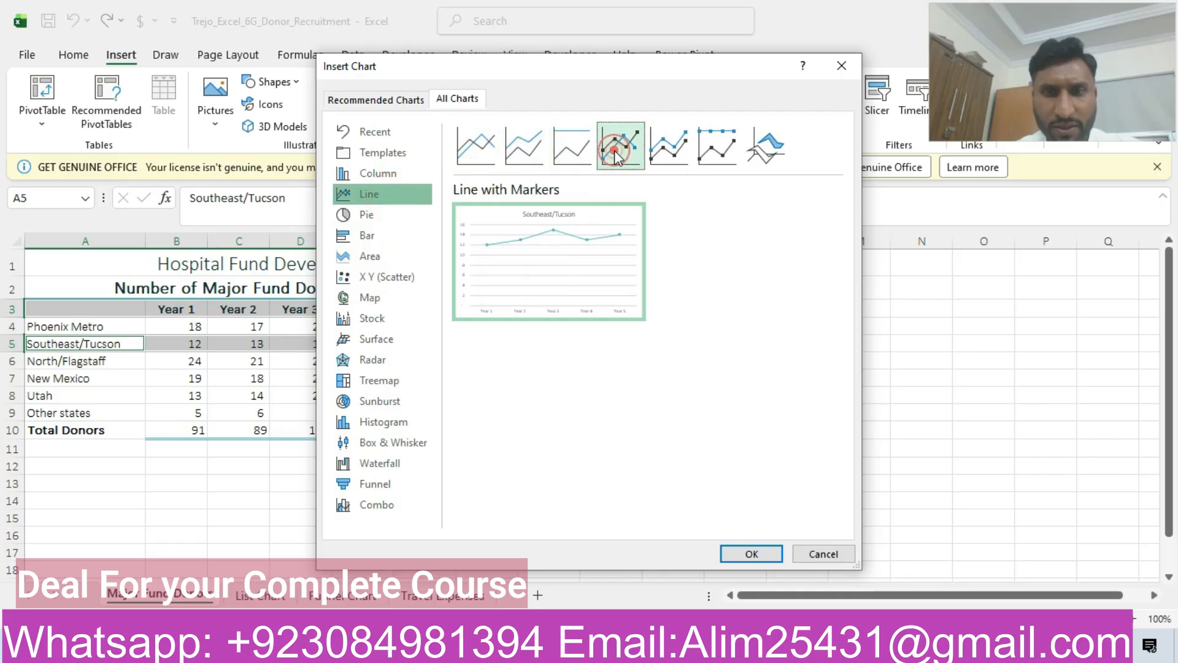
click(752, 554)
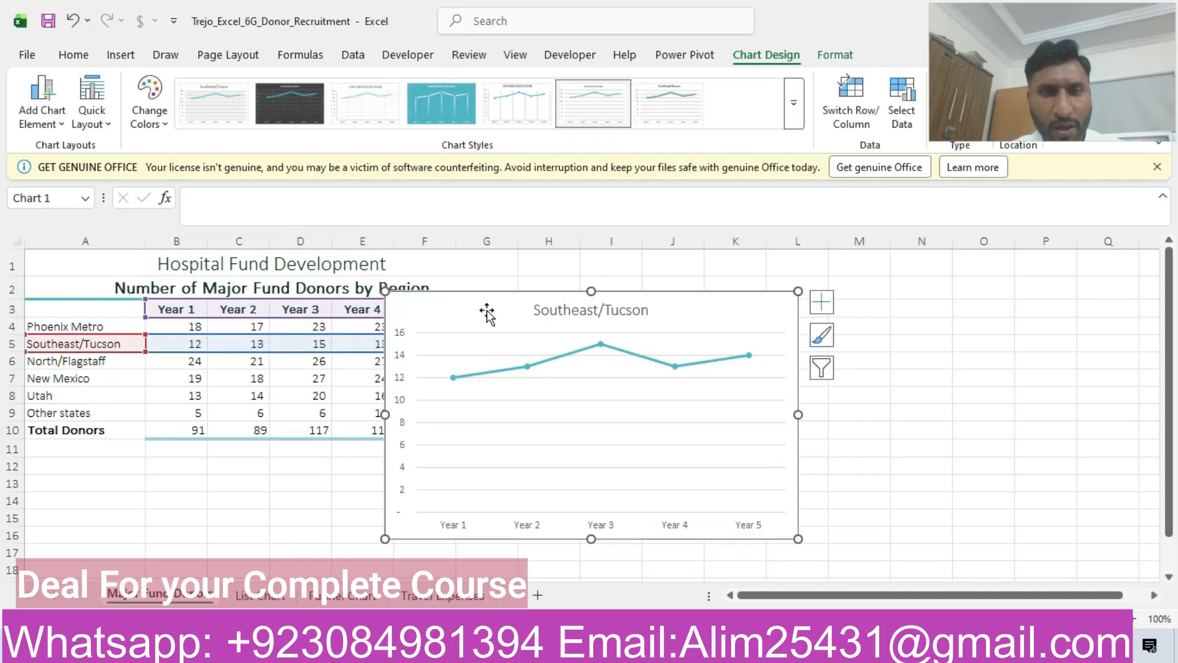
drag(487, 313, 130, 480)
Step: Switch to the Word instructions and highlight the step 5 row in yellow
key(alt+Tab)
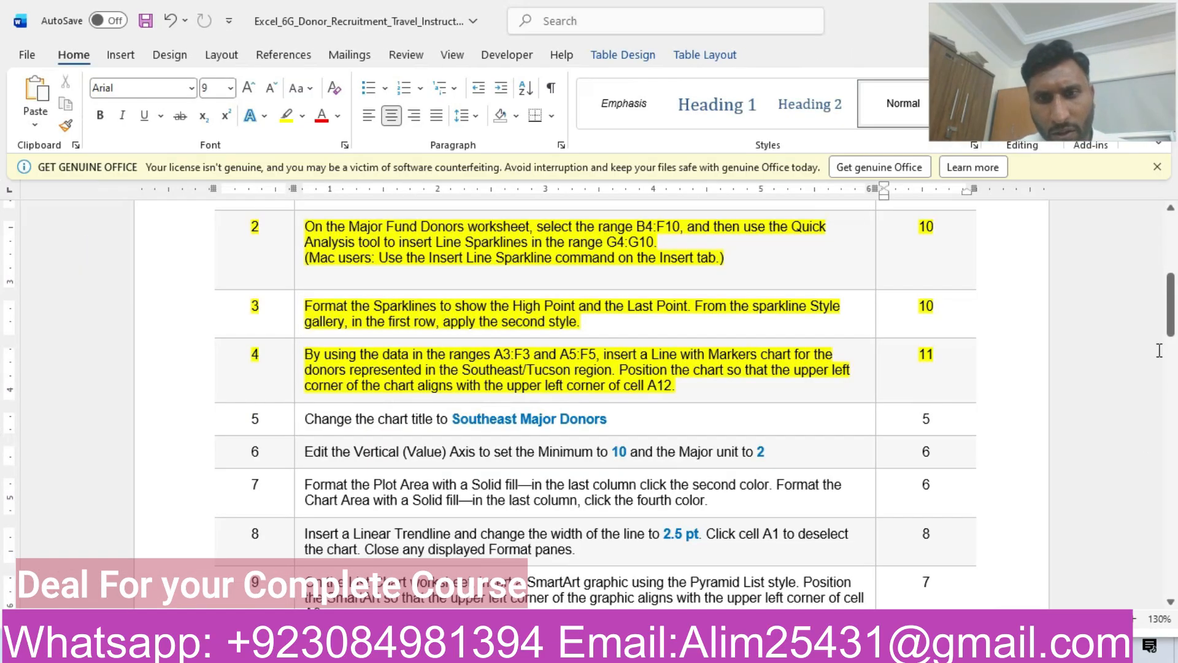
drag(1173, 318, 1174, 339)
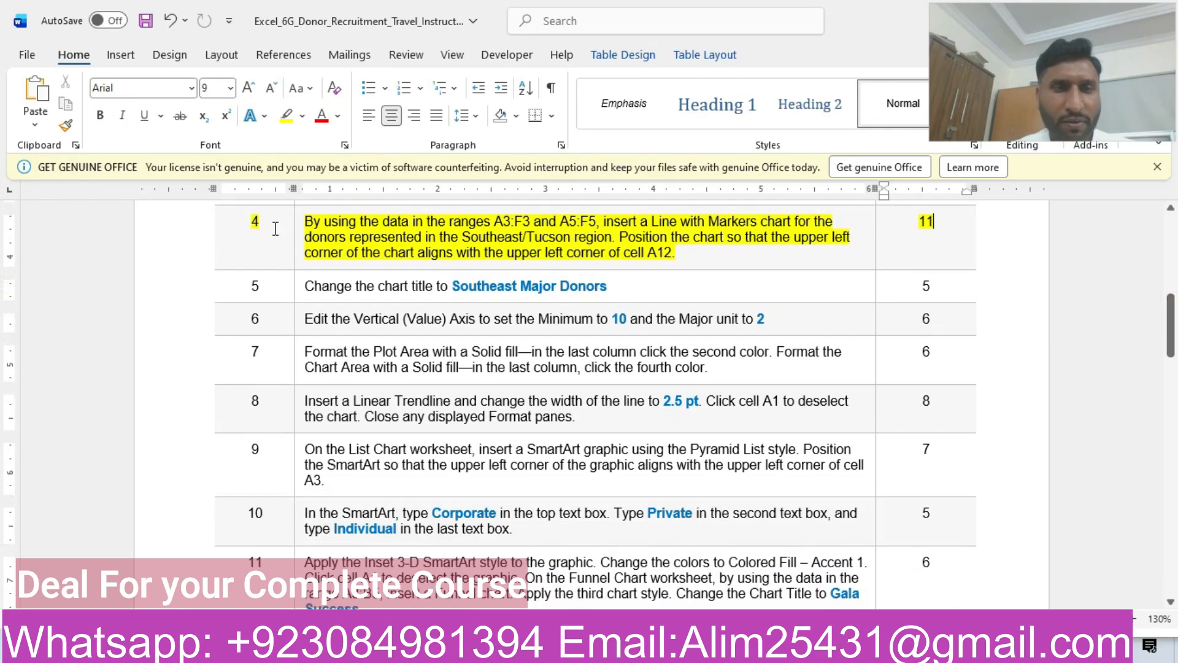
click(193, 286)
click(290, 257)
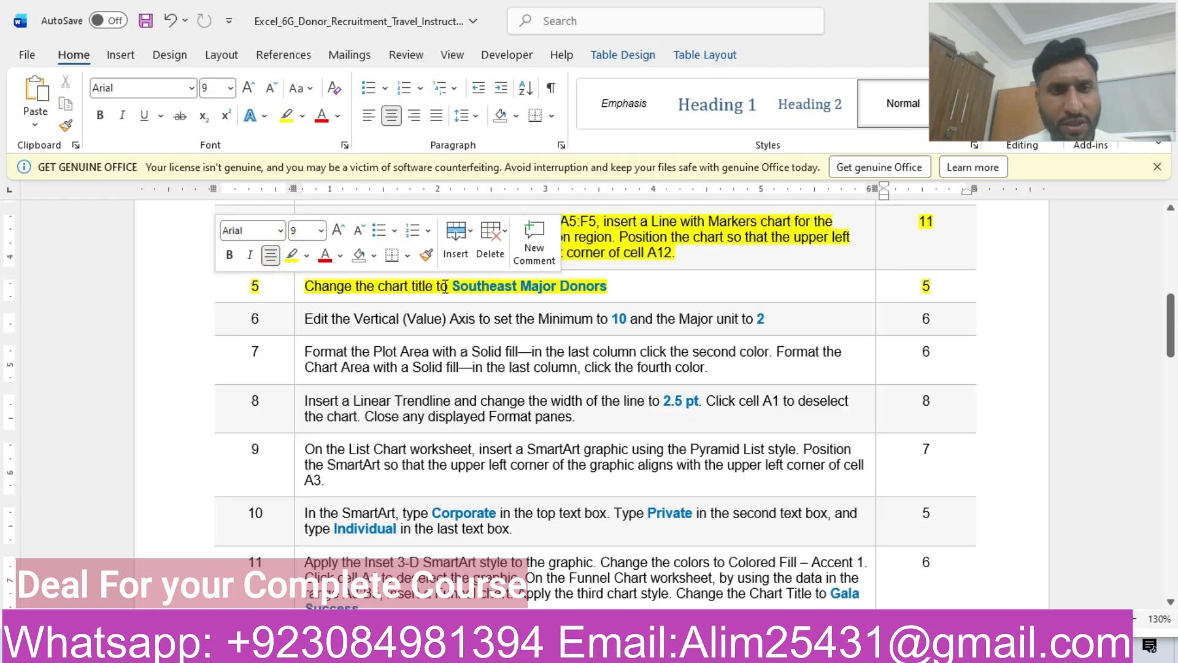
Step: Copy "Southeast Major Donors" from the instructions and replace the Excel line chart's title with it
drag(455, 286, 594, 292)
key(ctrl+c)
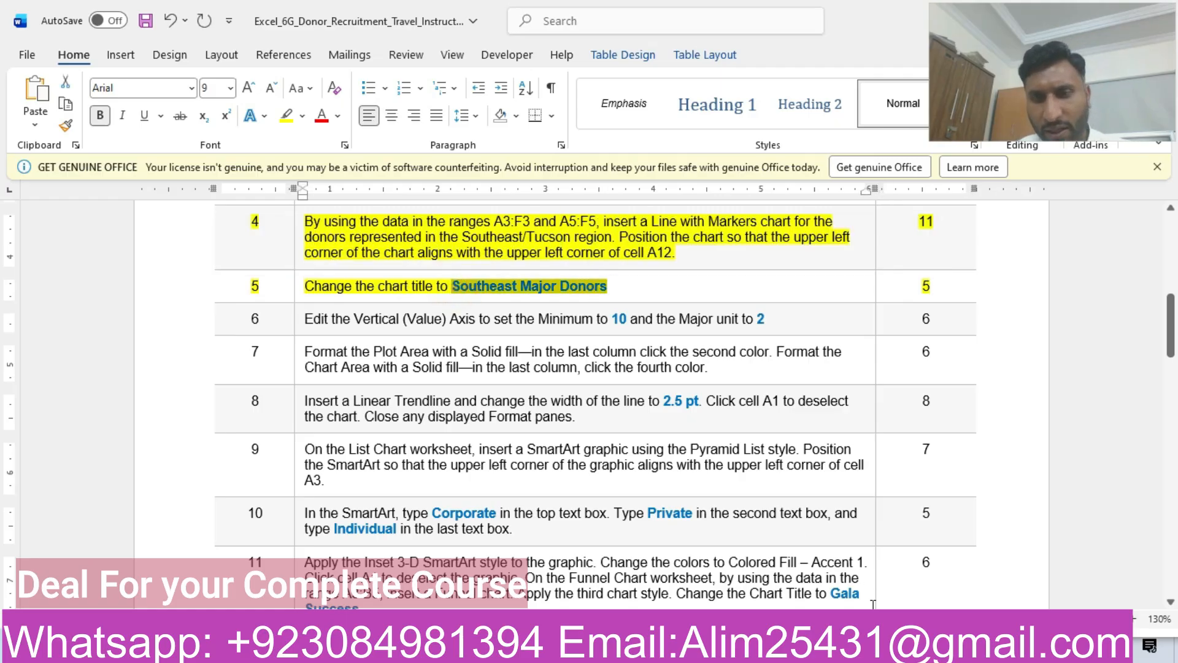
click(553, 646)
click(262, 478)
drag(290, 480, 178, 479)
key(BackSpace)
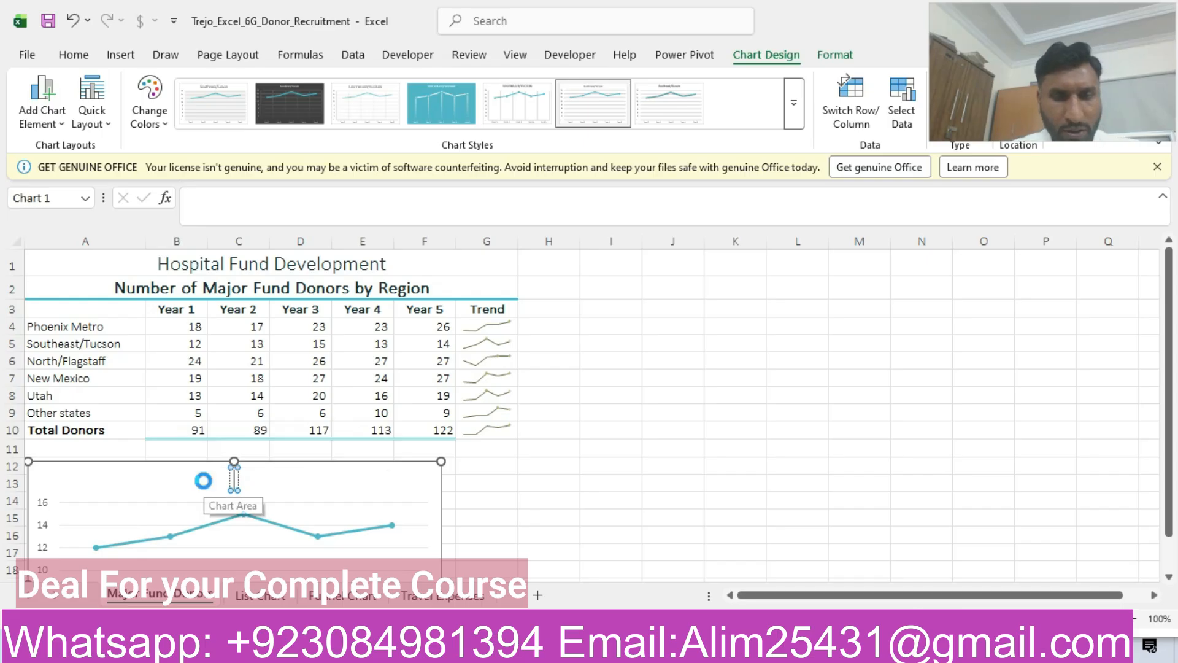
key(ctrl+v)
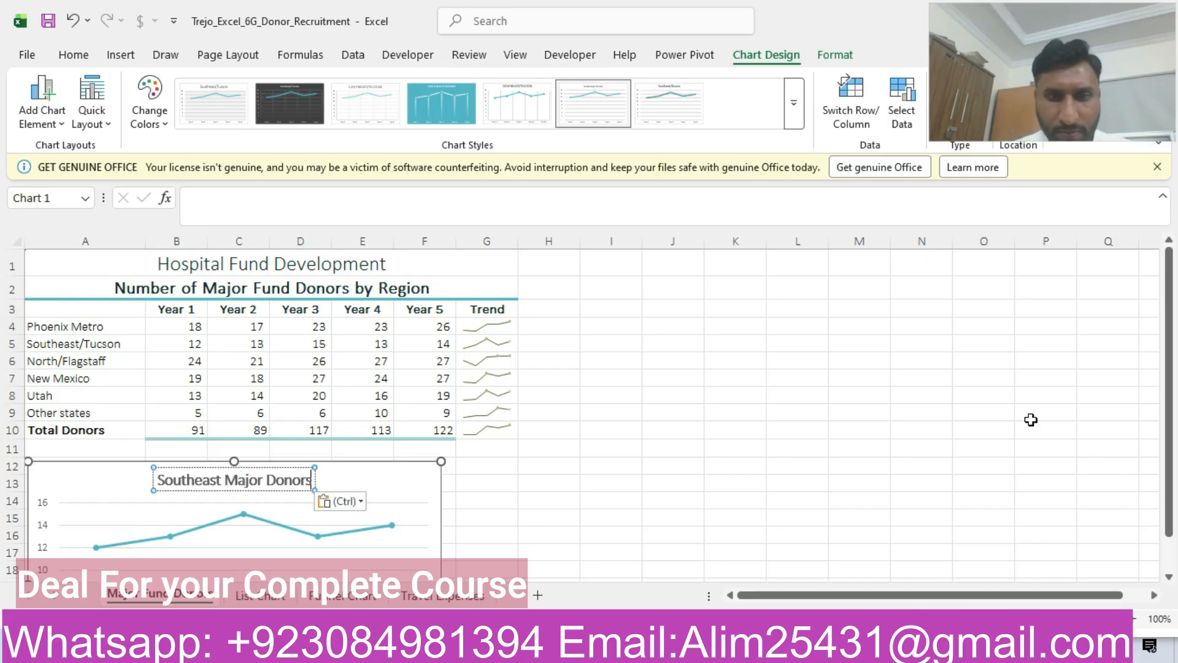
Step: Return to the Word instructions and highlight the step 6 row in yellow
drag(1169, 385, 1169, 397)
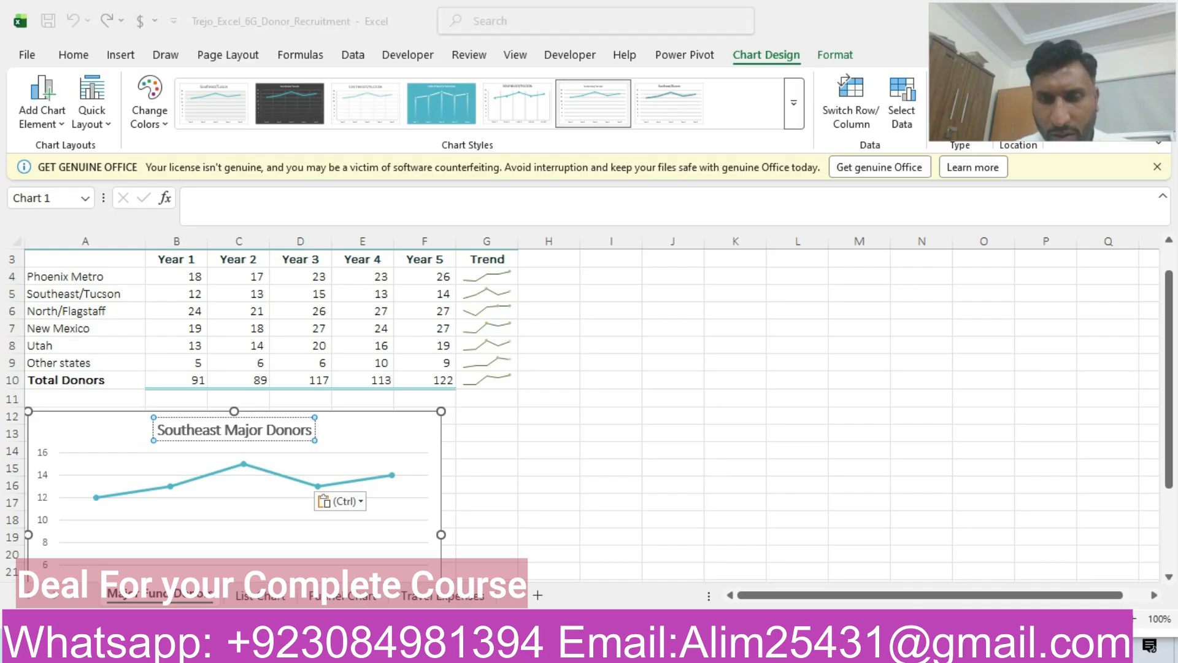
key(alt+Tab)
click(185, 315)
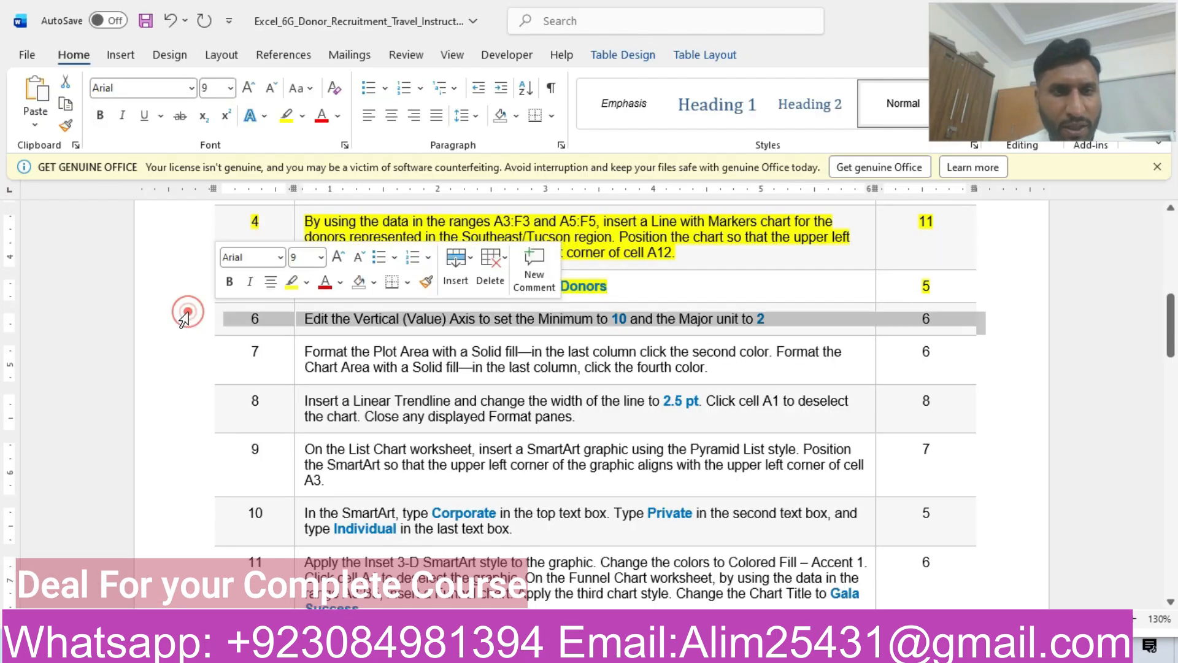
click(292, 282)
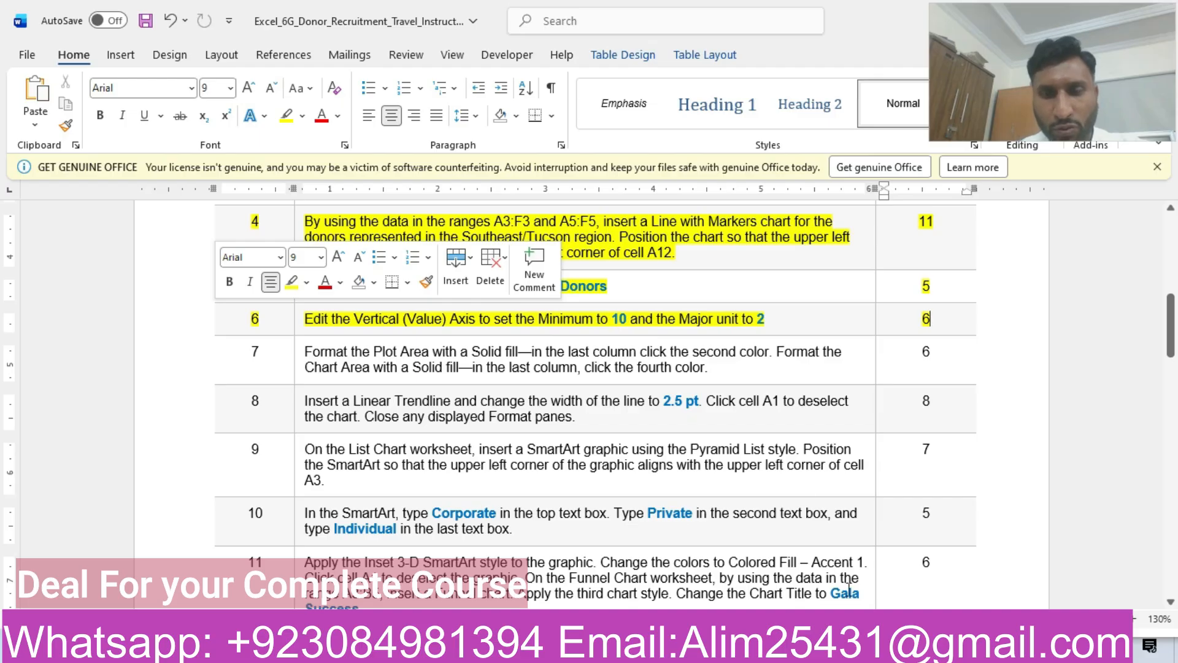
Step: Switch to Excel and set the minimum bound of the chart's vertical axis to 10
key(alt+Tab)
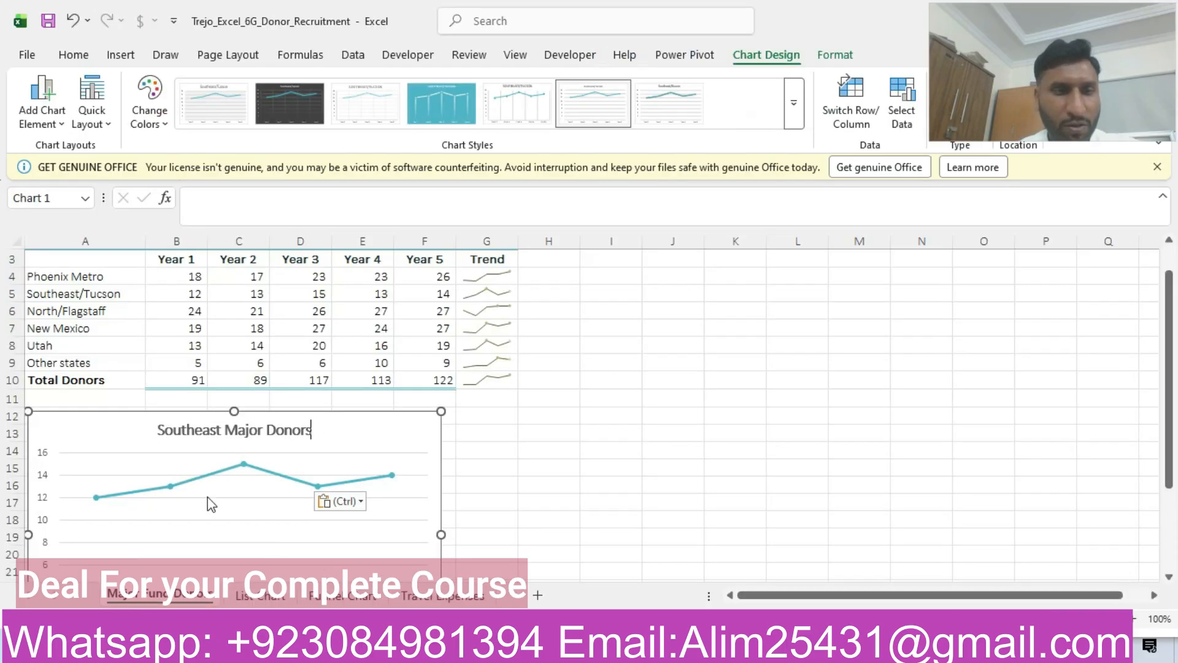
drag(1169, 288, 1169, 368)
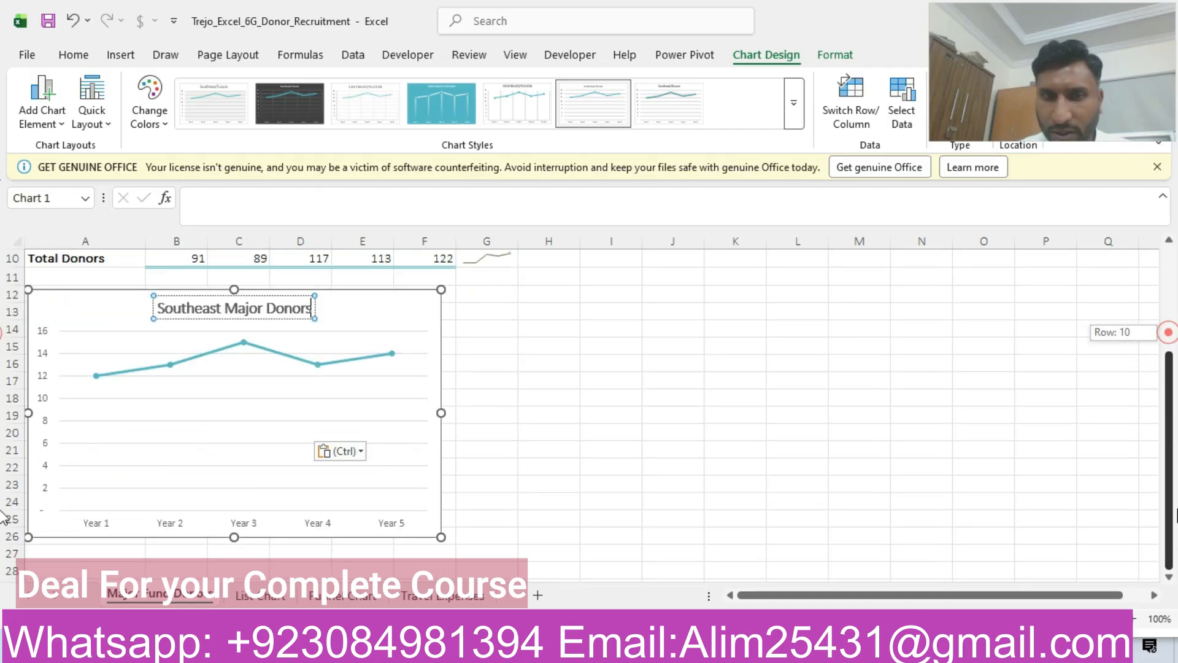
double_click(45, 400)
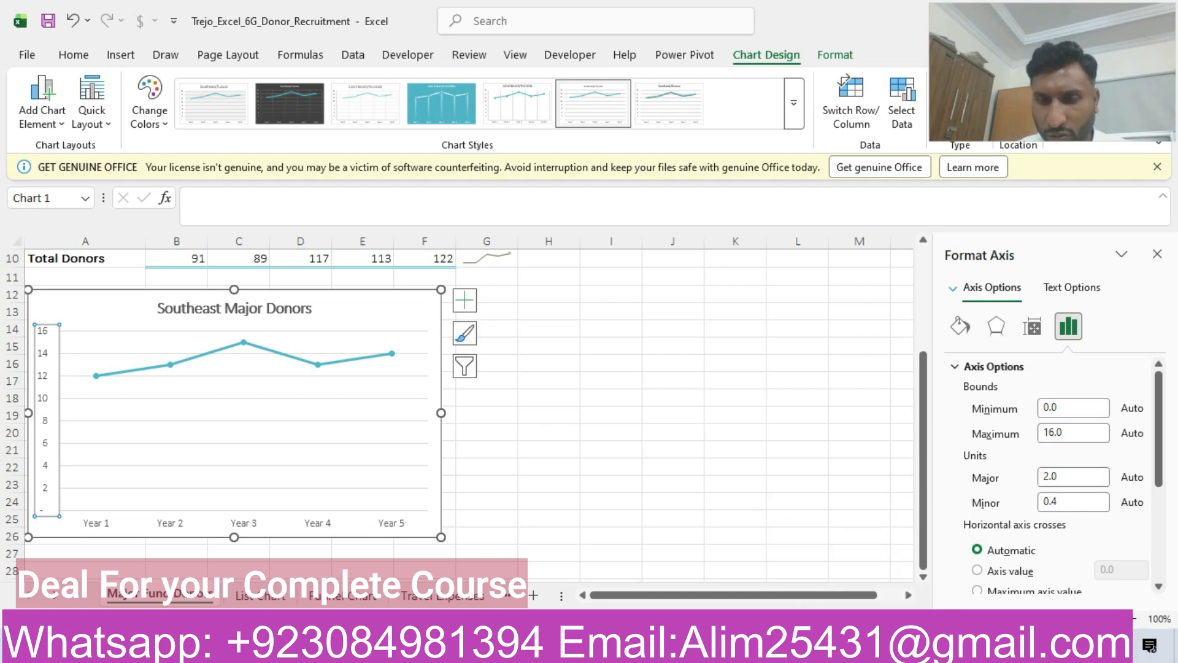
key(alt+Tab)
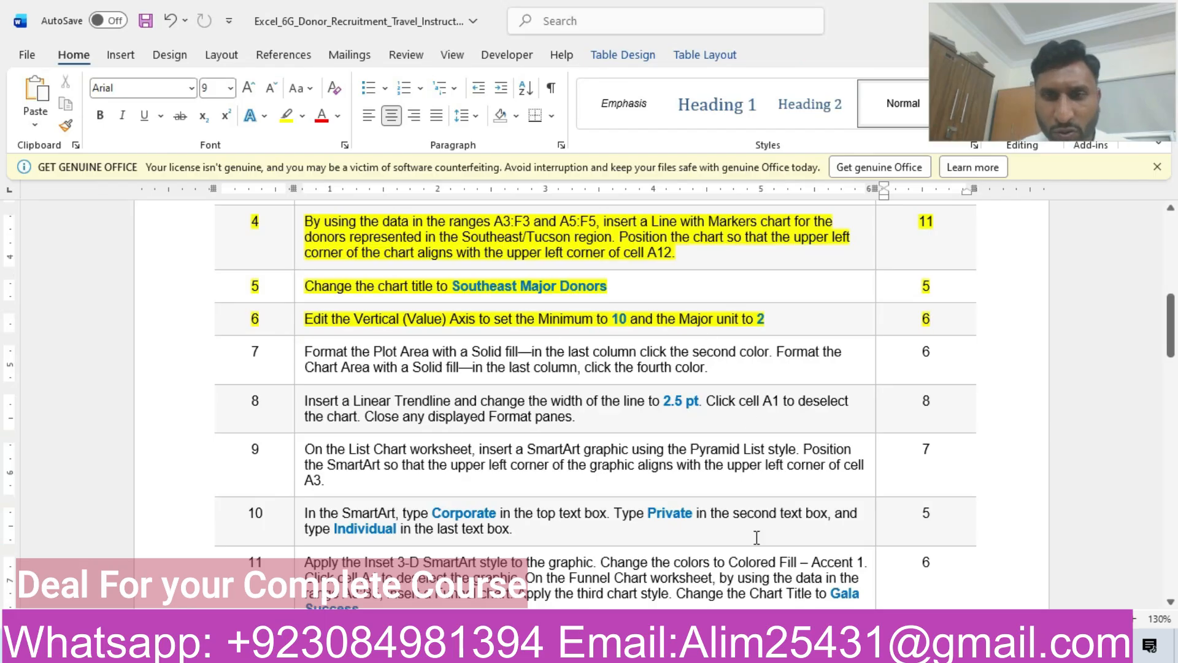
key(alt+Tab)
click(1047, 406)
double_click(1047, 407)
text(0)
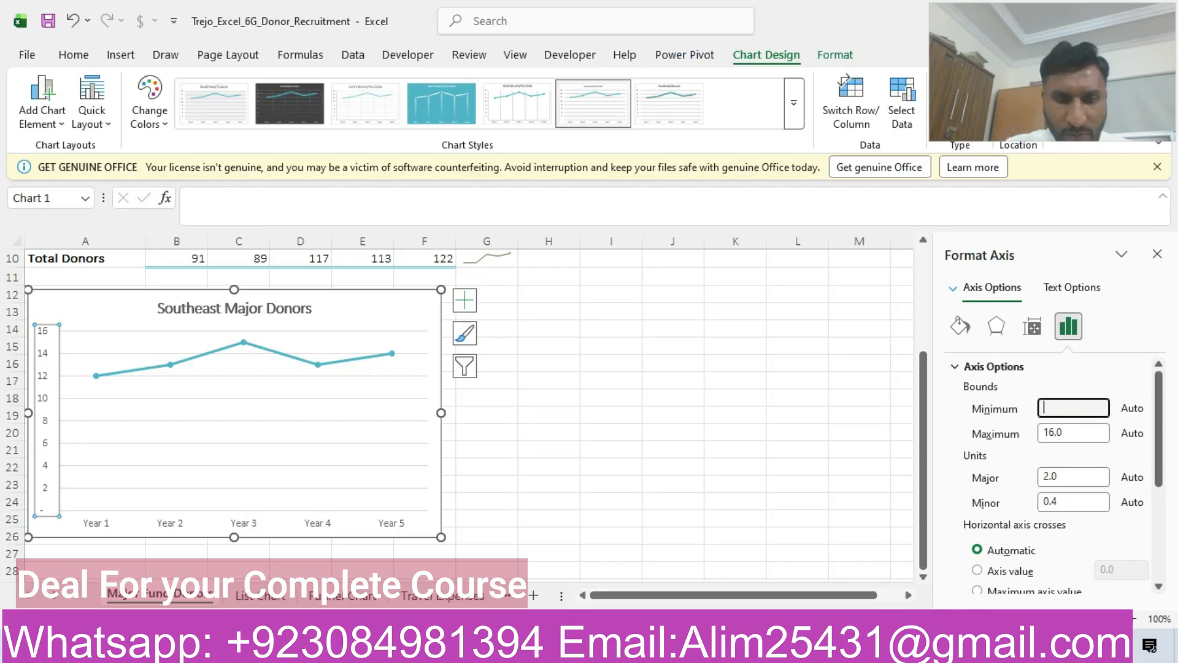
key(Return)
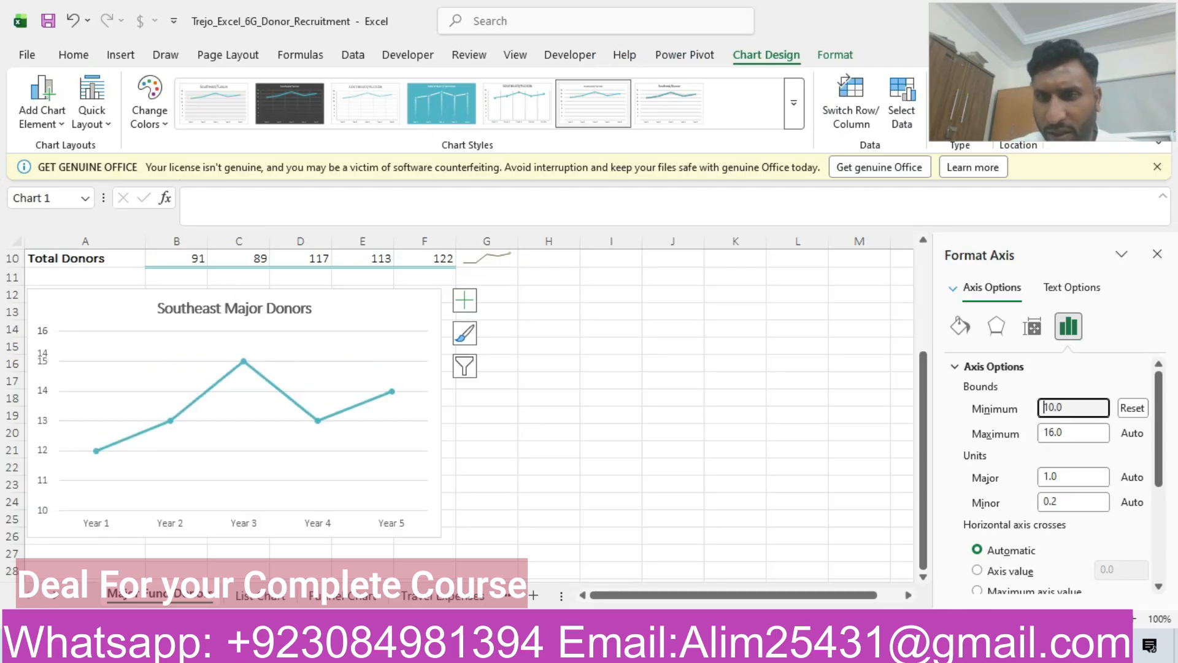
Step: Set the major unit of the chart's vertical axis to 2
click(1080, 481)
key(BackSpace)
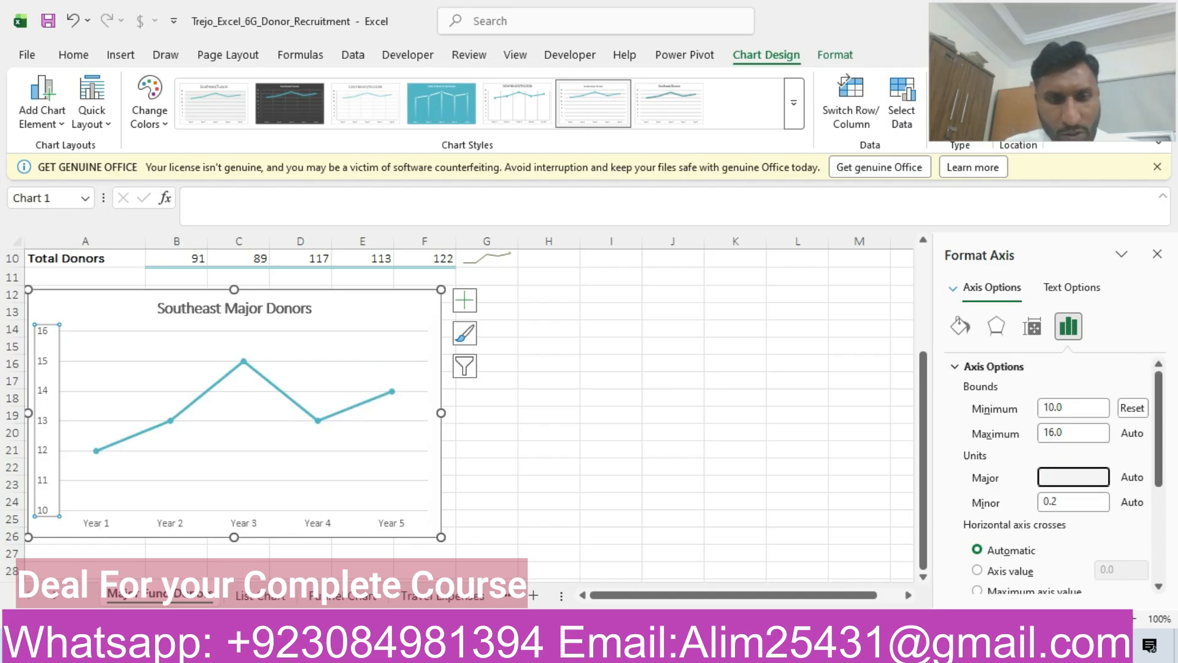
text(2)
key(Return)
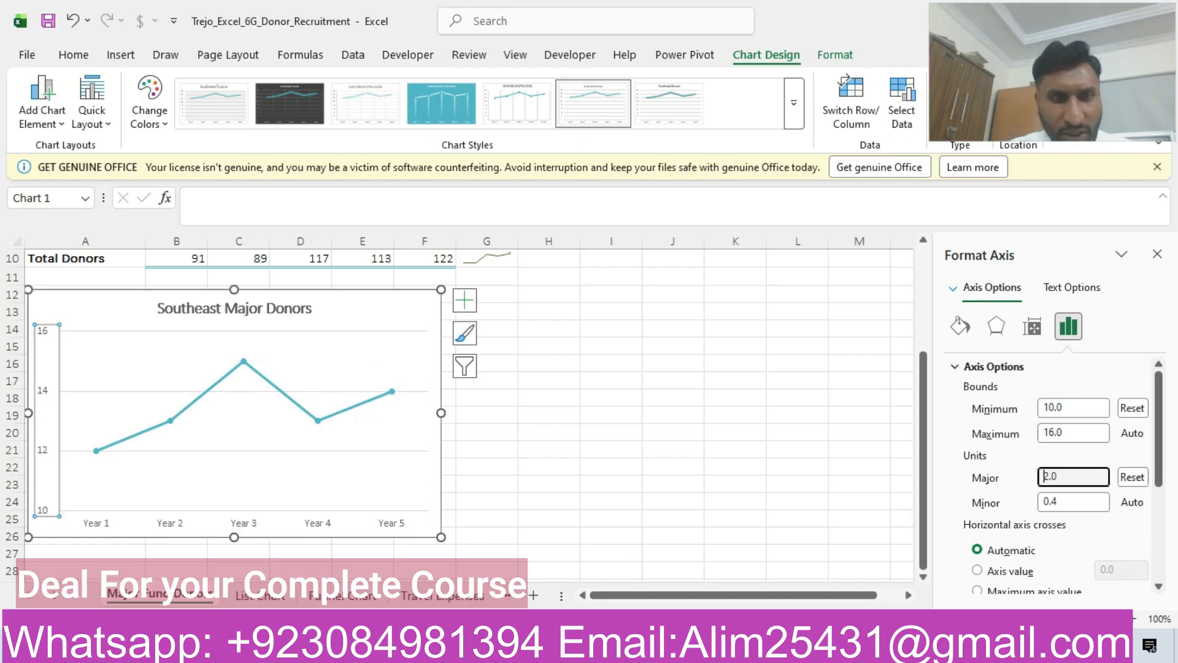
Step: Switch to the Word instructions and highlight the step 7 row in yellow
click(825, 647)
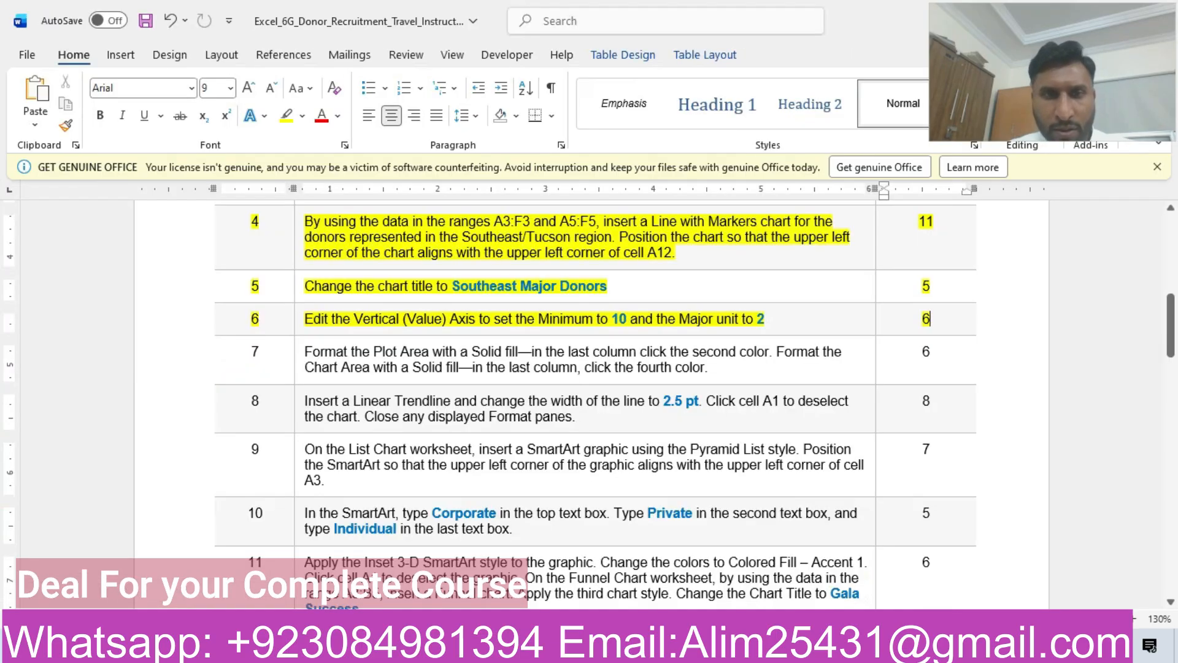
click(171, 357)
click(289, 326)
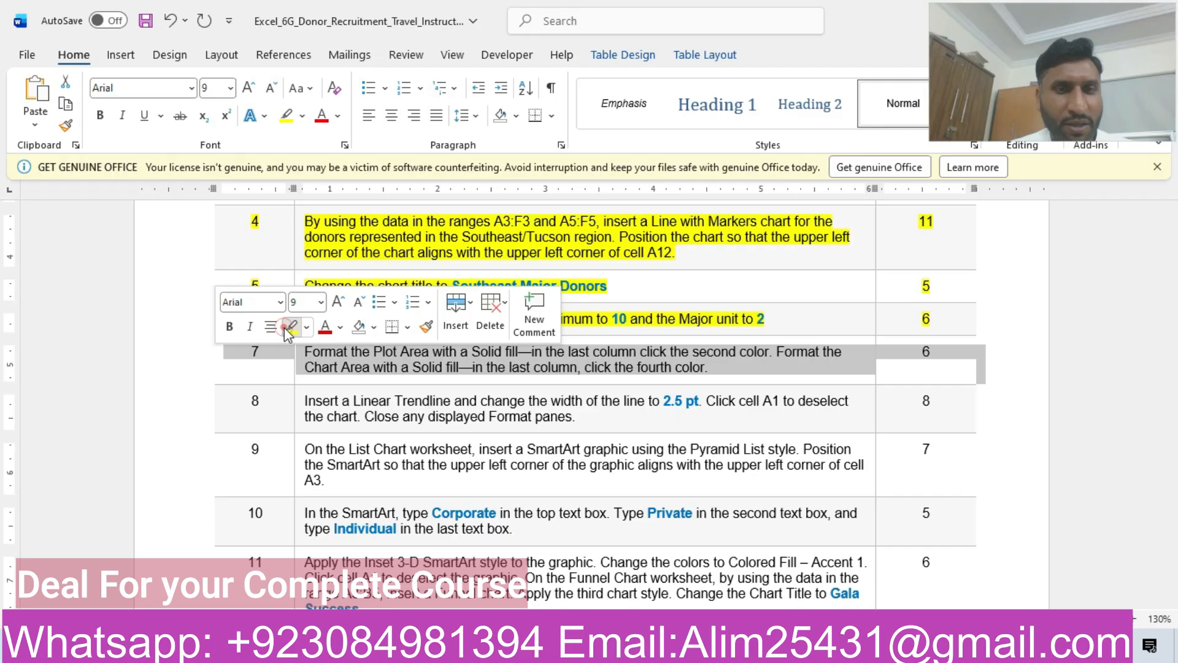
click(352, 361)
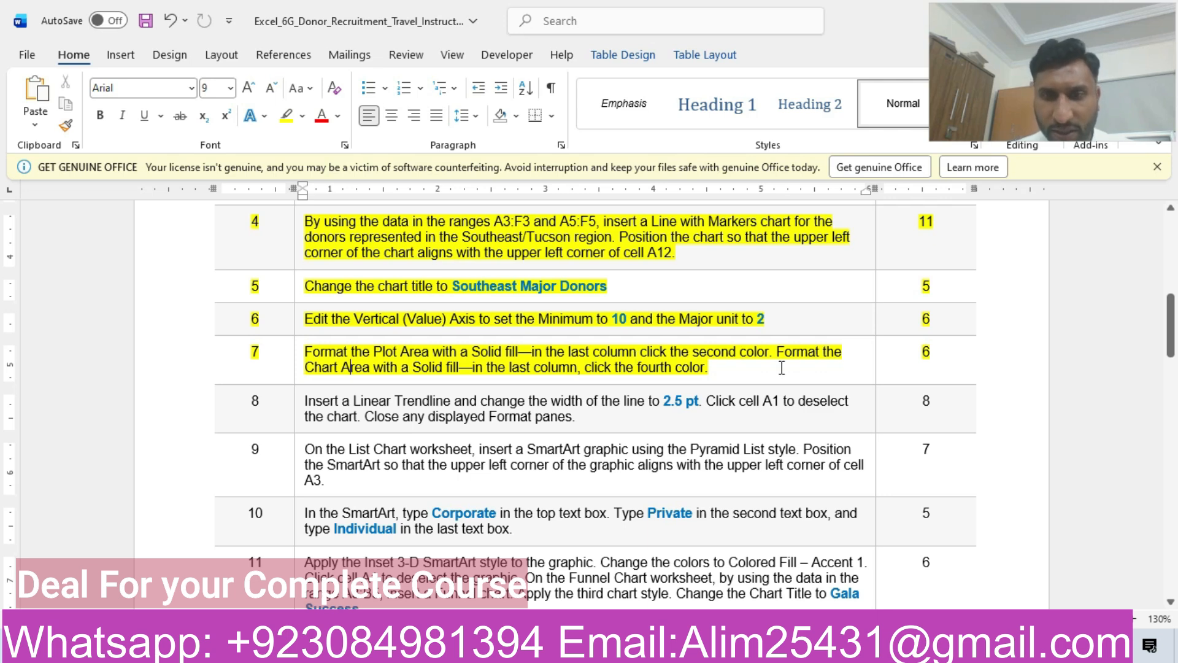
Step: Switch to Excel and give the line chart's plot area a solid fill in the second color of the last theme column
key(alt+Tab)
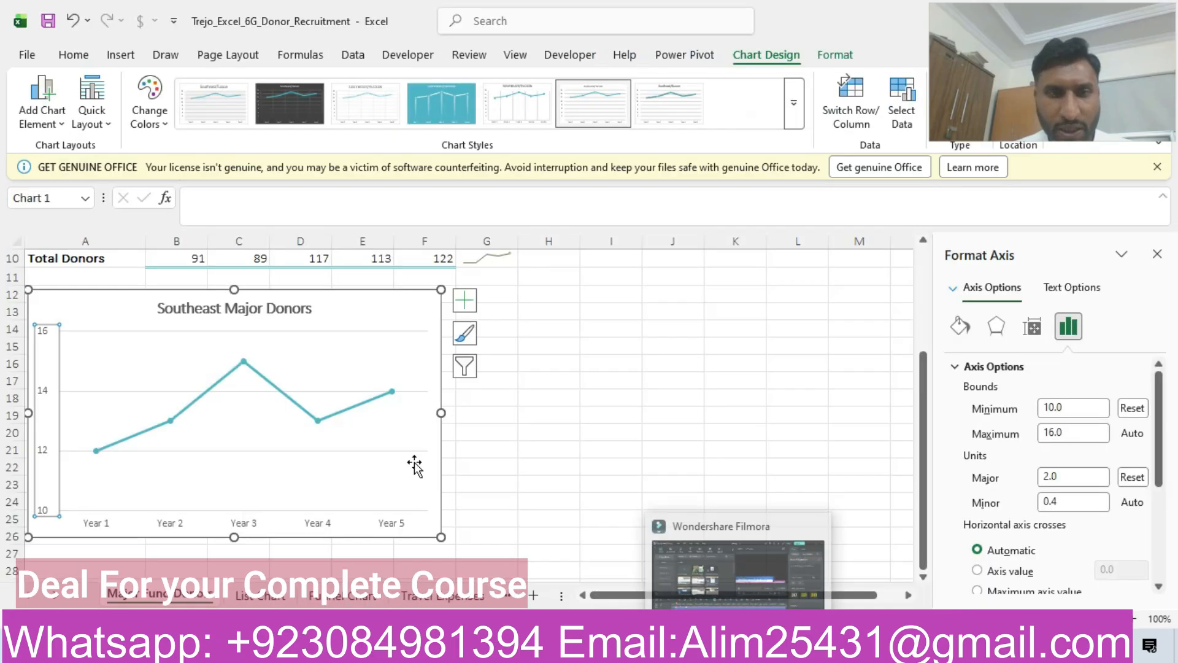
click(338, 353)
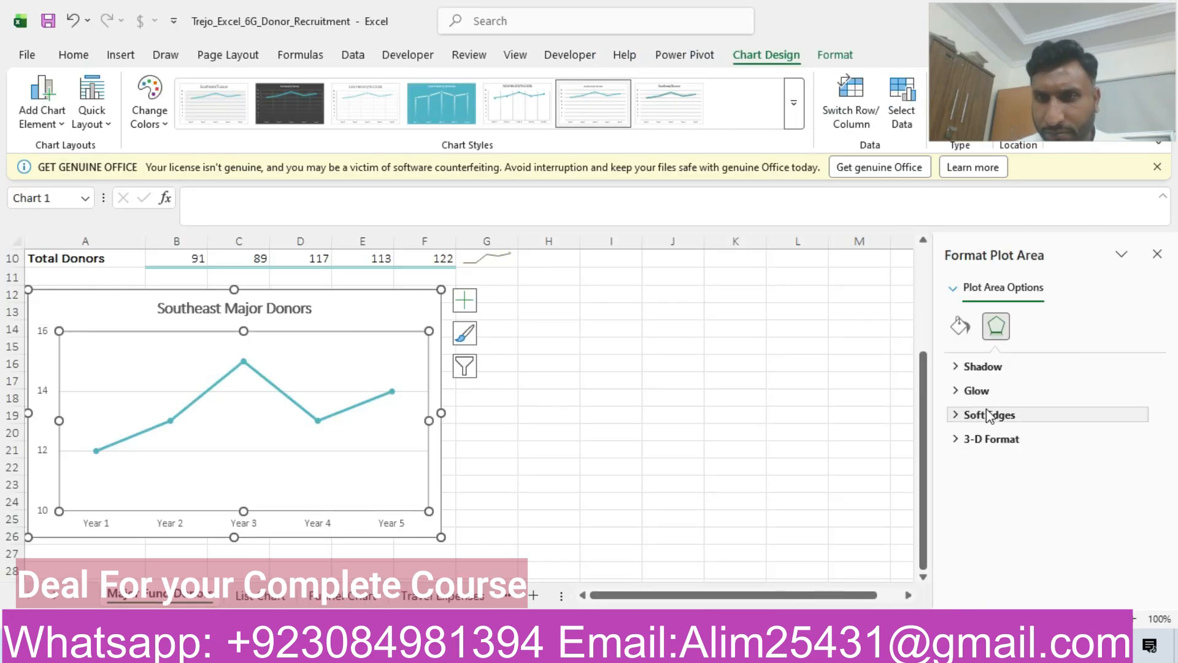
click(962, 329)
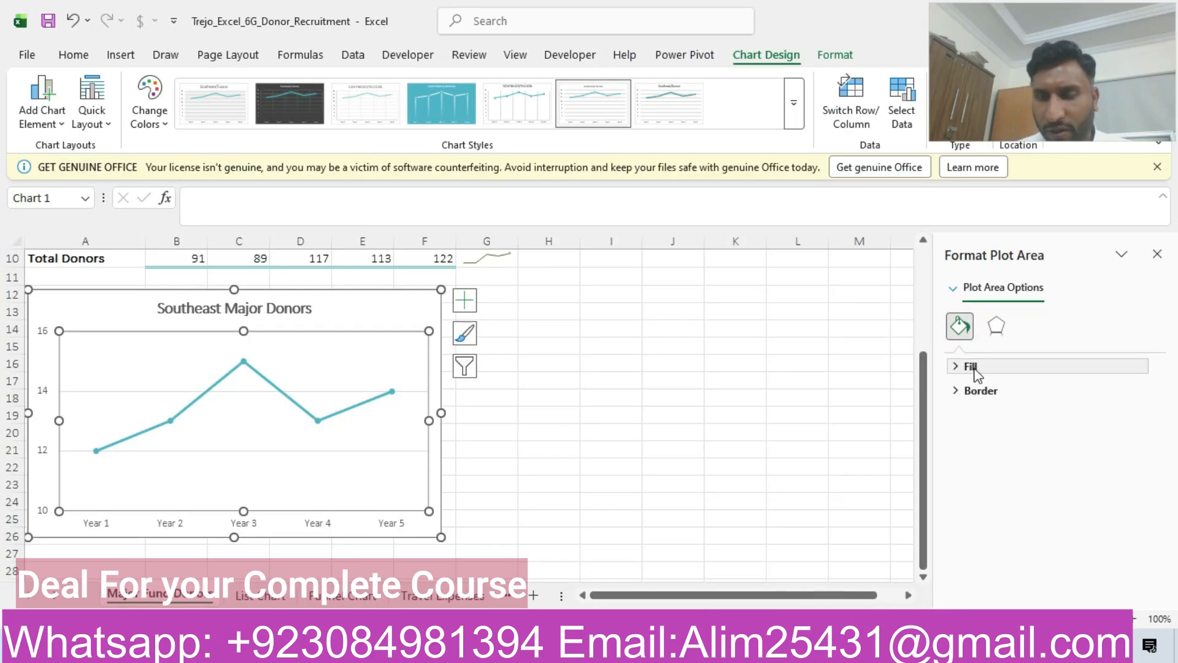
click(970, 367)
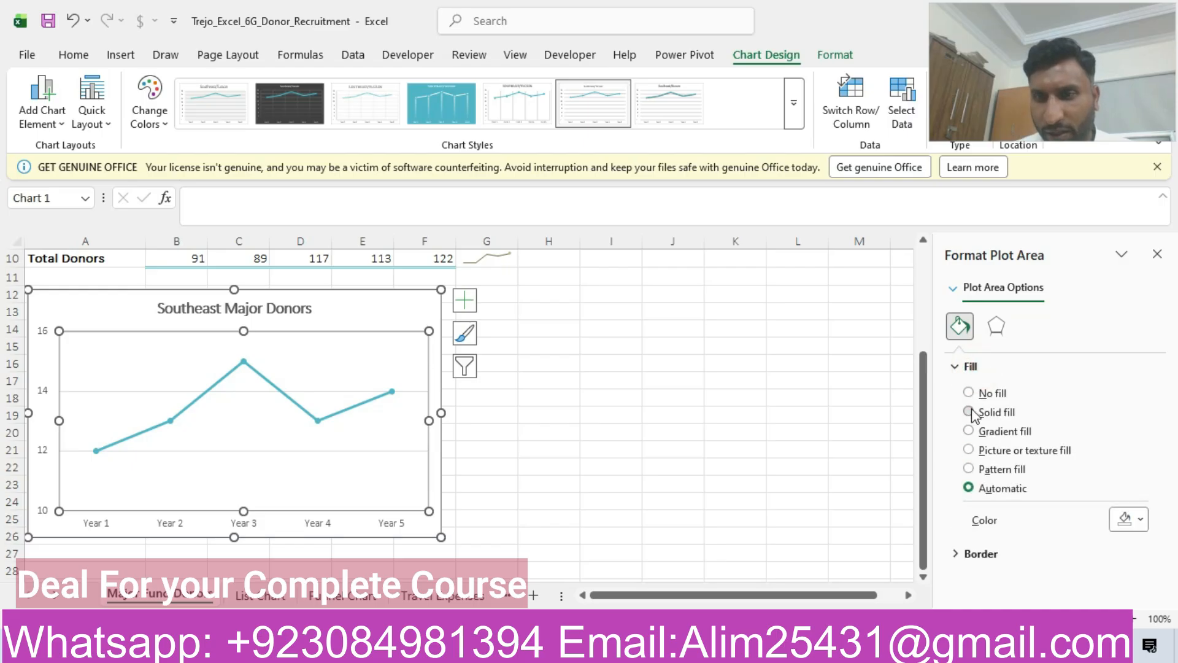
click(969, 412)
click(712, 645)
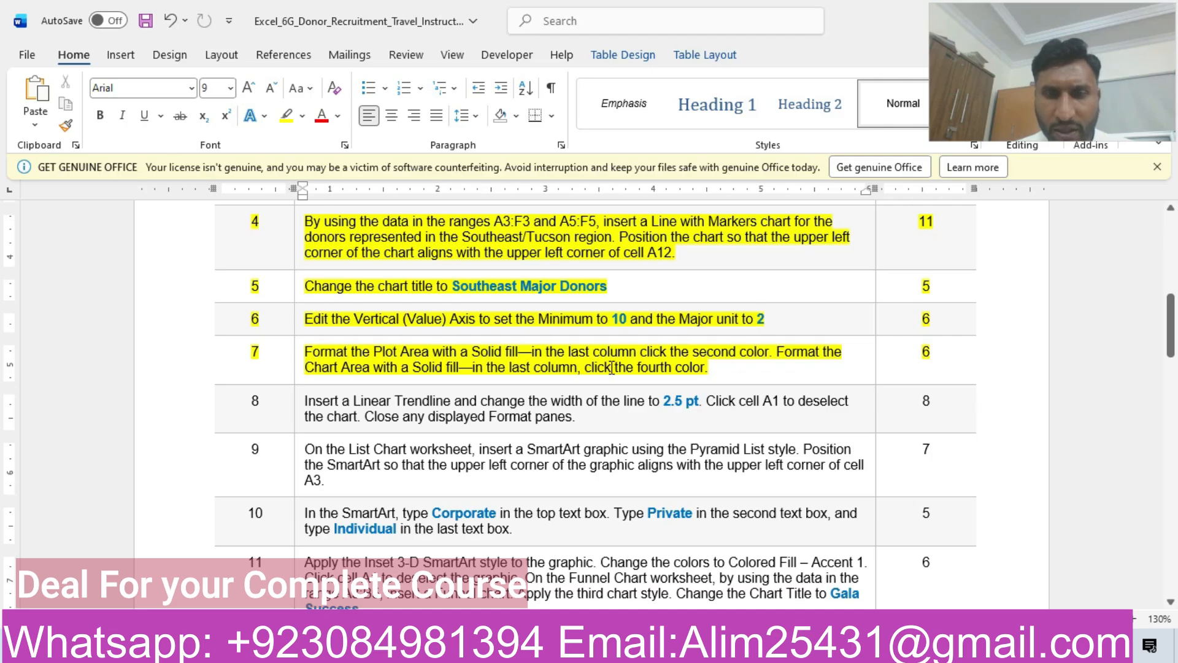
click(752, 646)
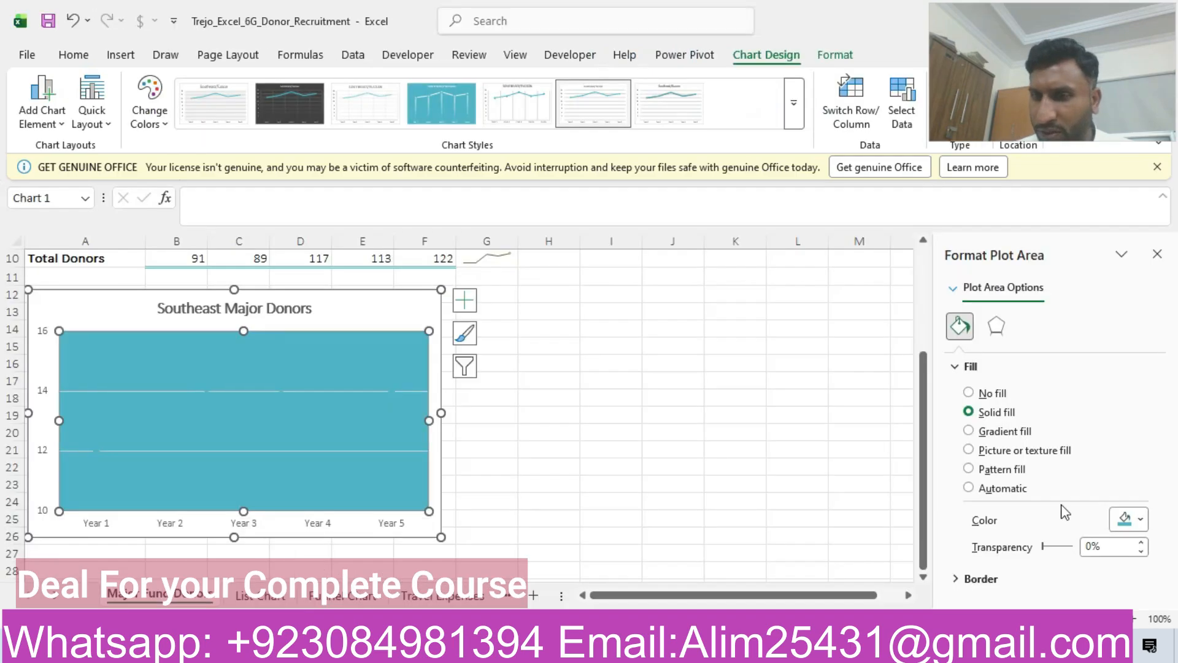
click(1132, 520)
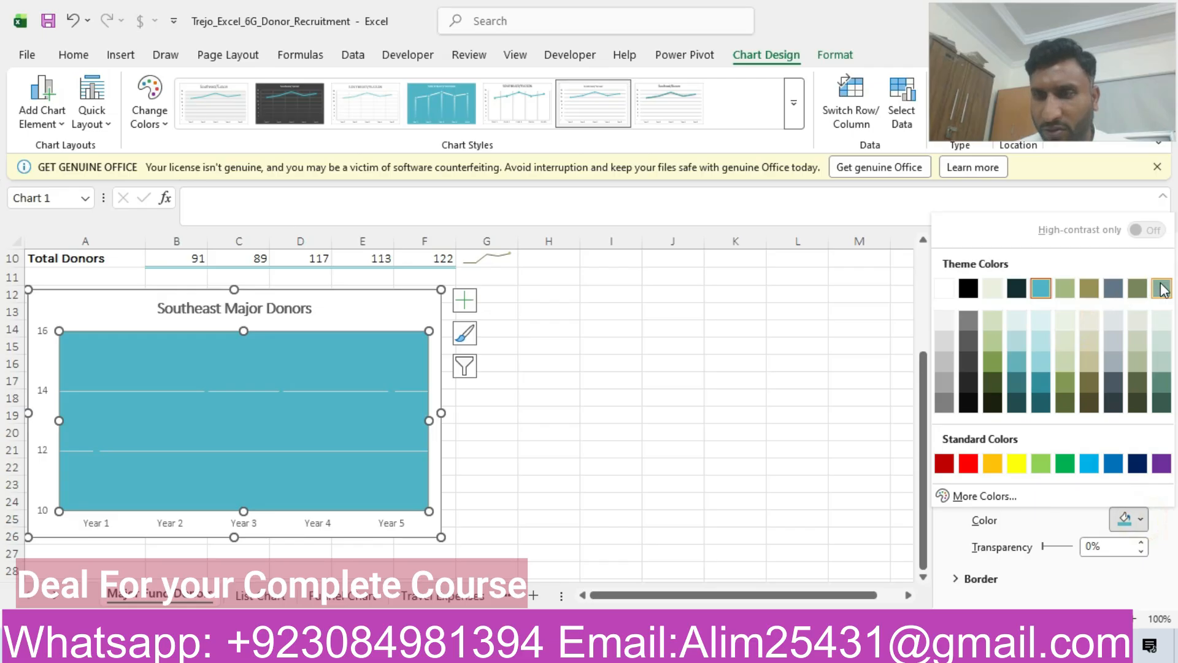
click(1160, 319)
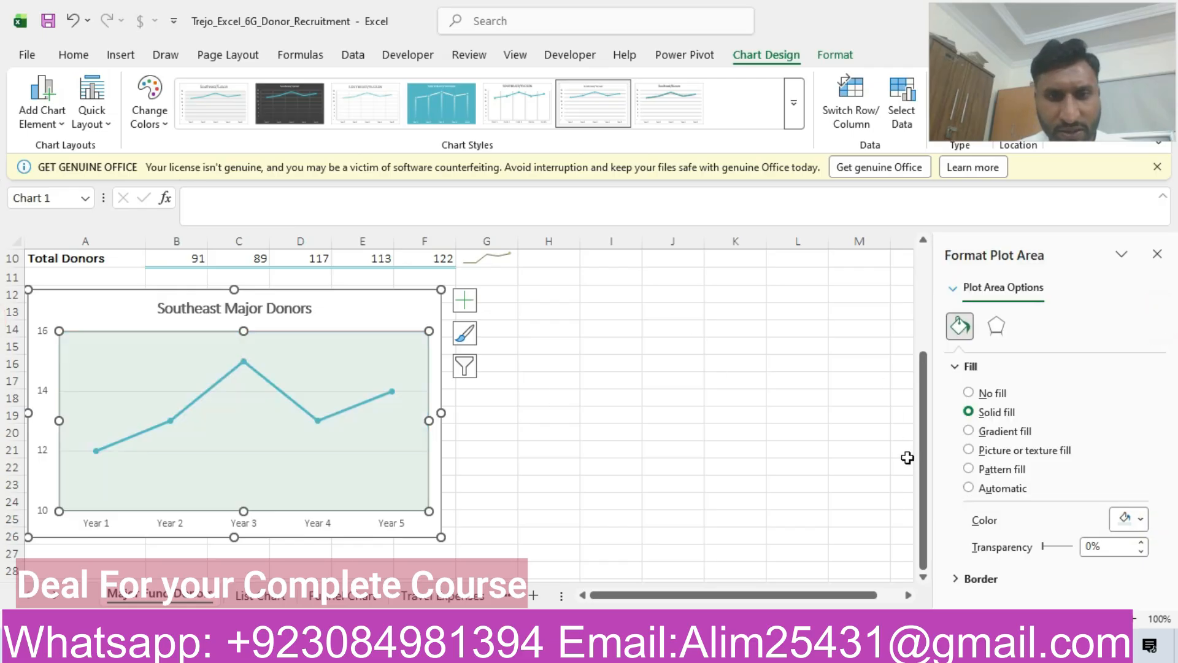
Step: Give the chart area of the Southeast Major Donors chart a solid fill in the fourth color of the last theme column
key(alt+Tab)
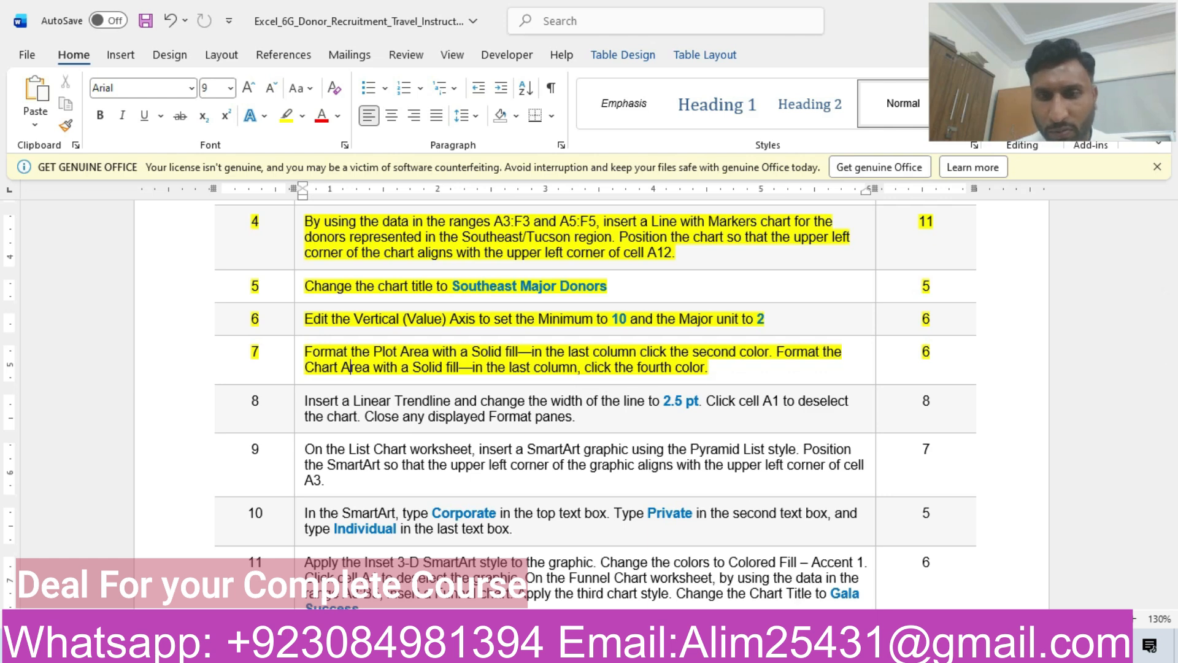
key(alt+Tab)
click(106, 306)
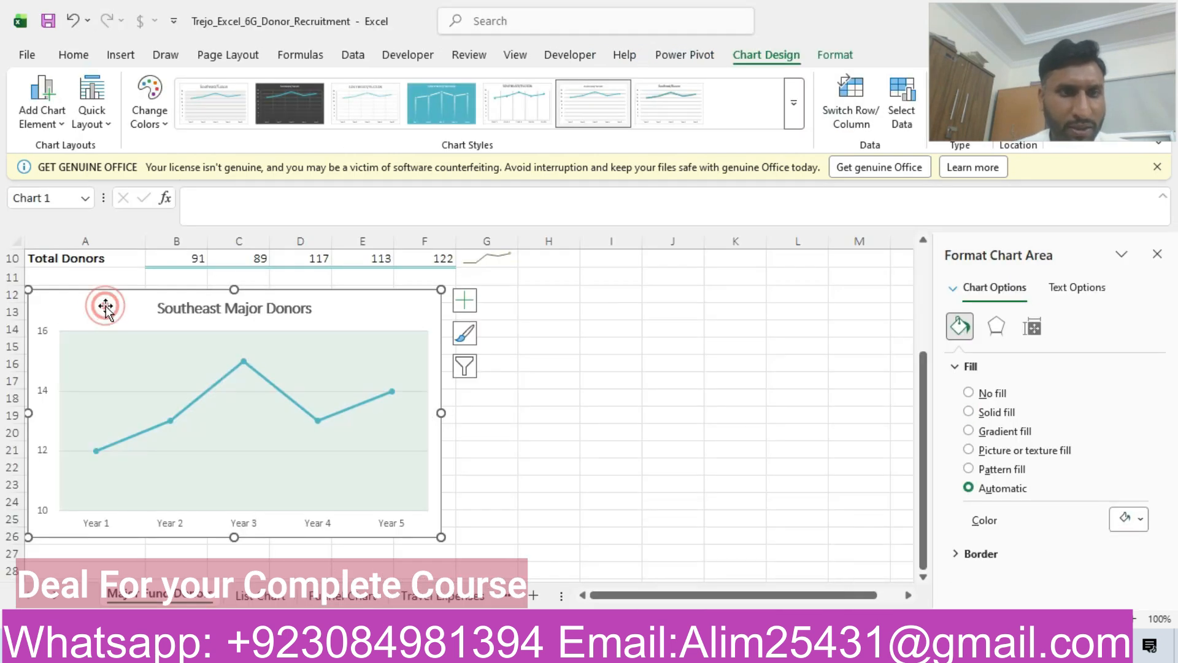
click(970, 413)
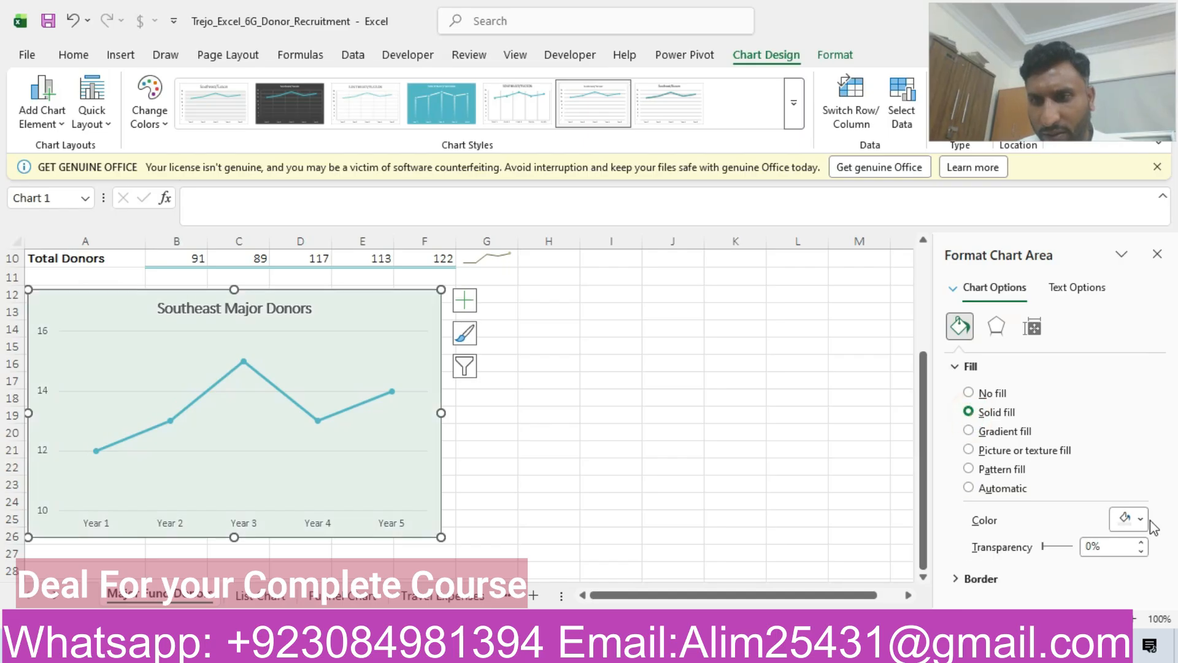
click(1130, 519)
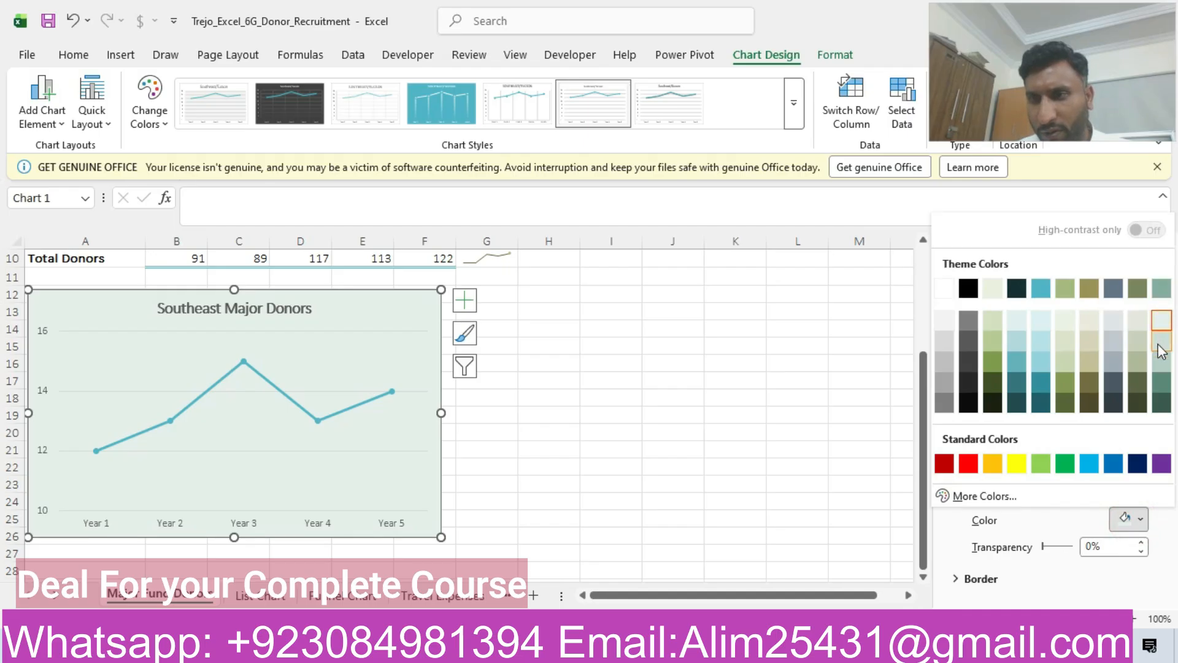
click(1161, 364)
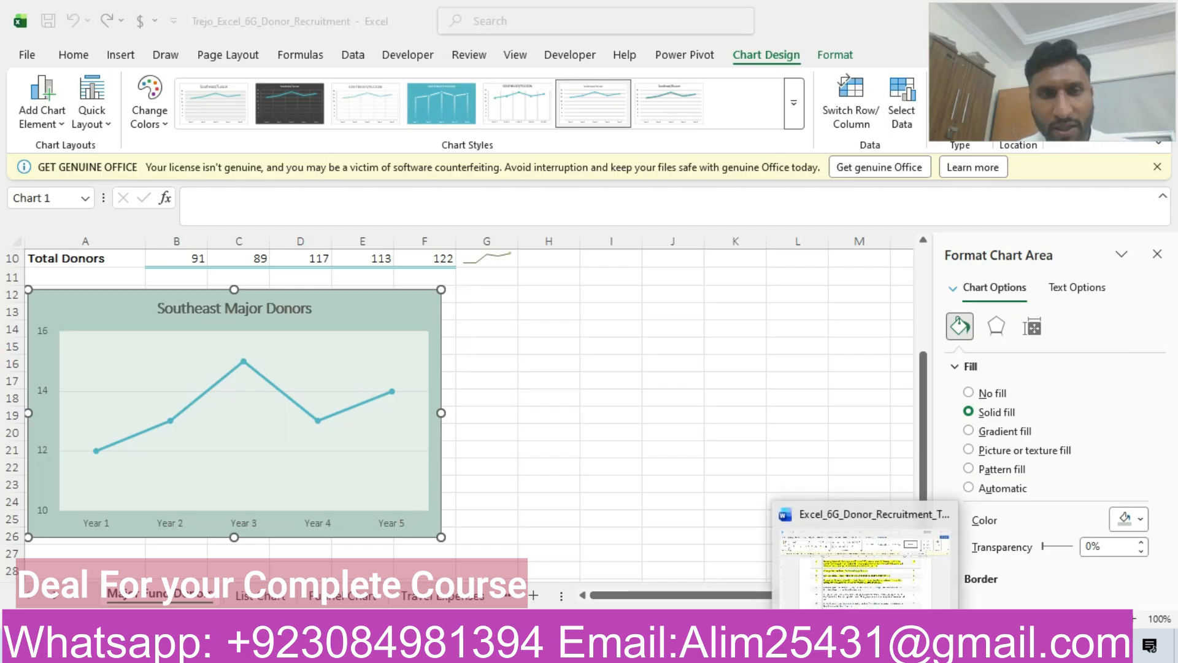
Step: Switch to the Word instructions and highlight the step 8 row in yellow
click(867, 644)
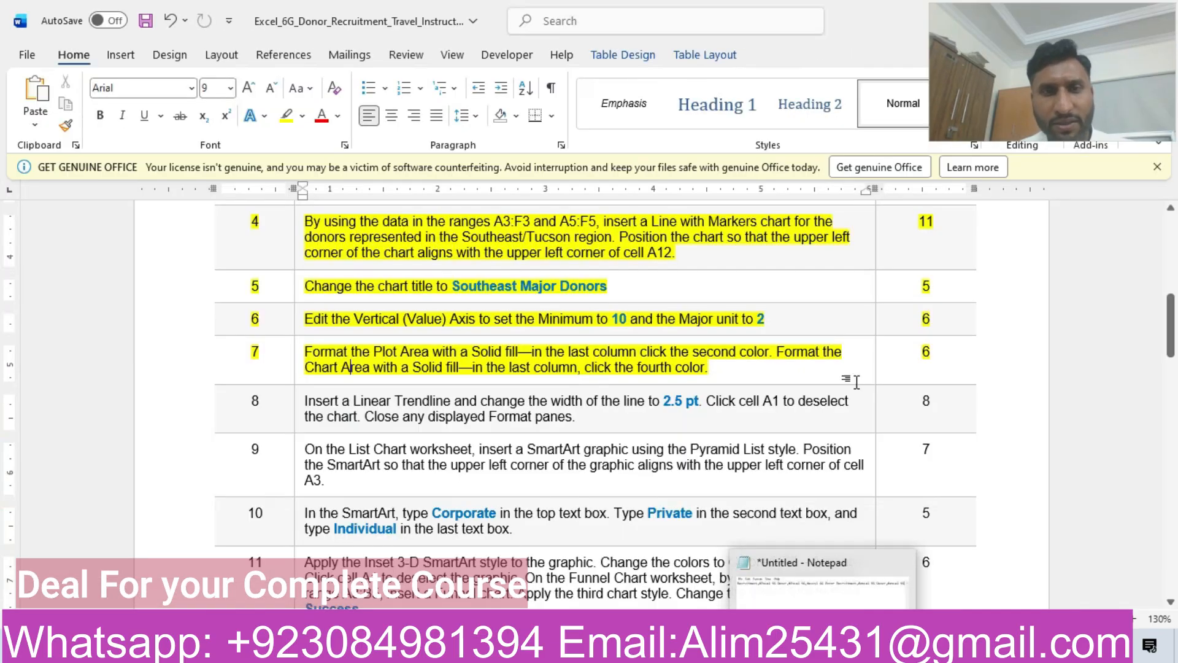
click(172, 416)
click(292, 377)
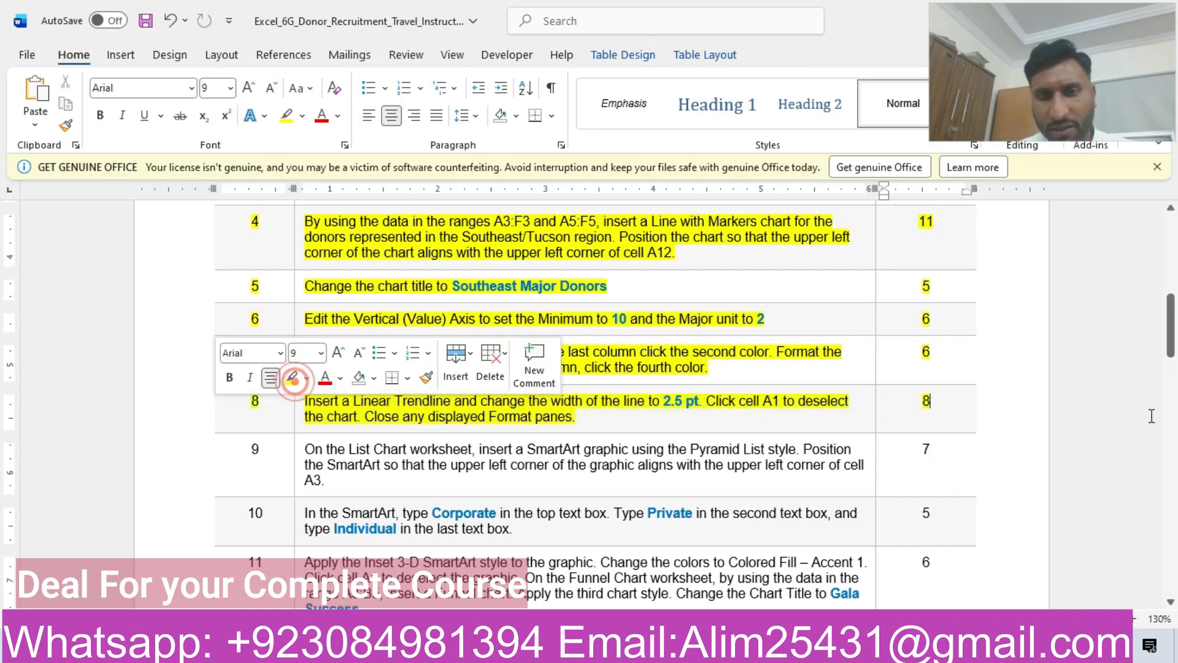
drag(1172, 359, 1171, 375)
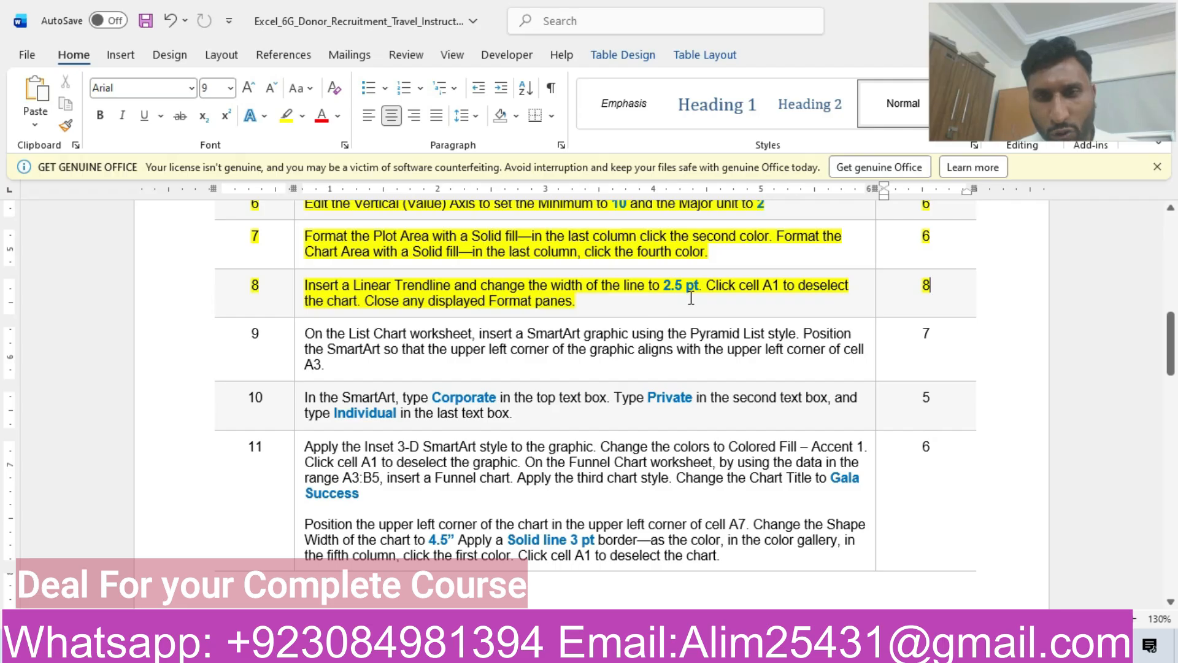
Step: Switch to Excel, add a Linear trendline to the Southeast Major Donors chart and open its formatting options
click(802, 644)
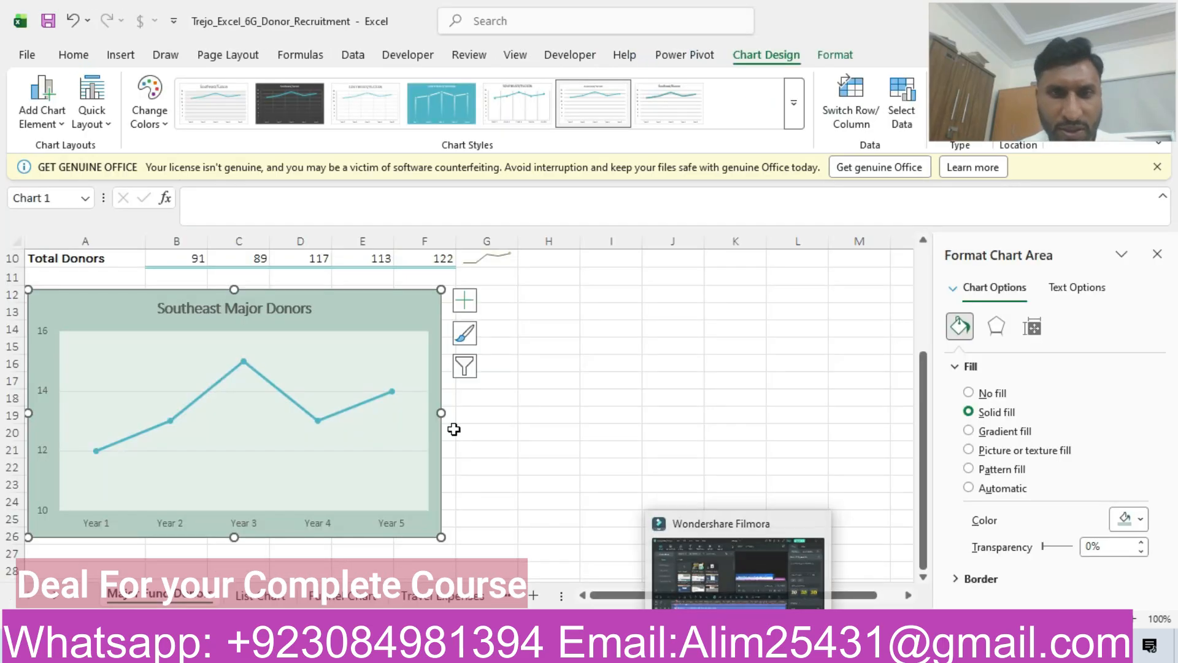
click(466, 304)
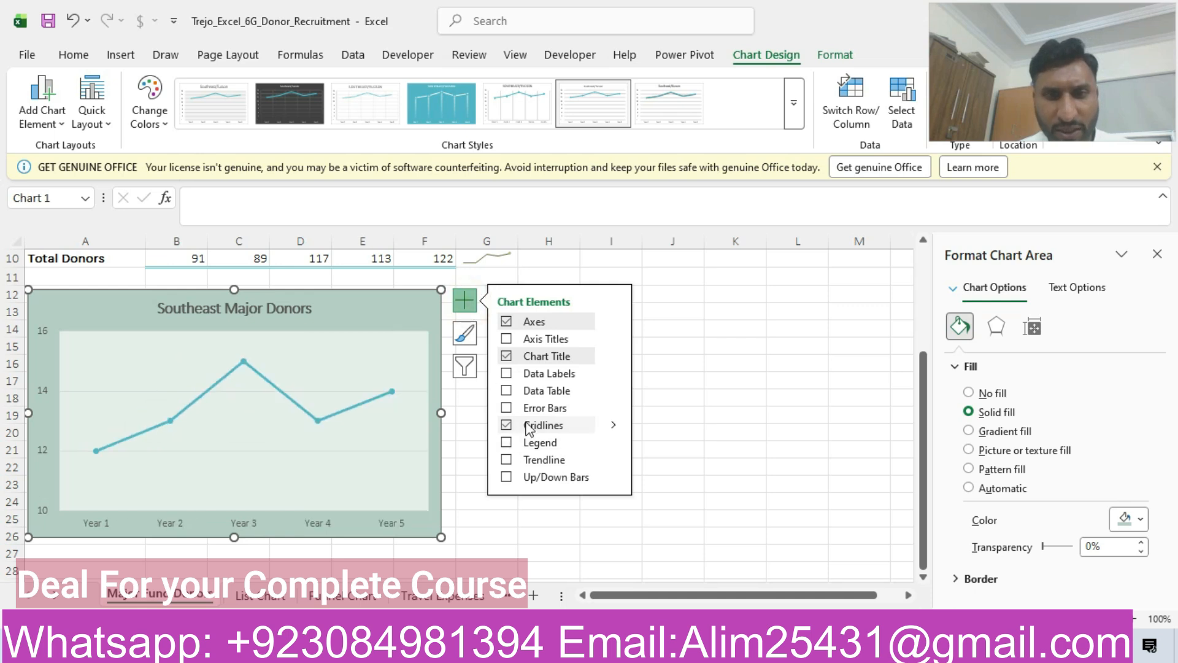
click(505, 461)
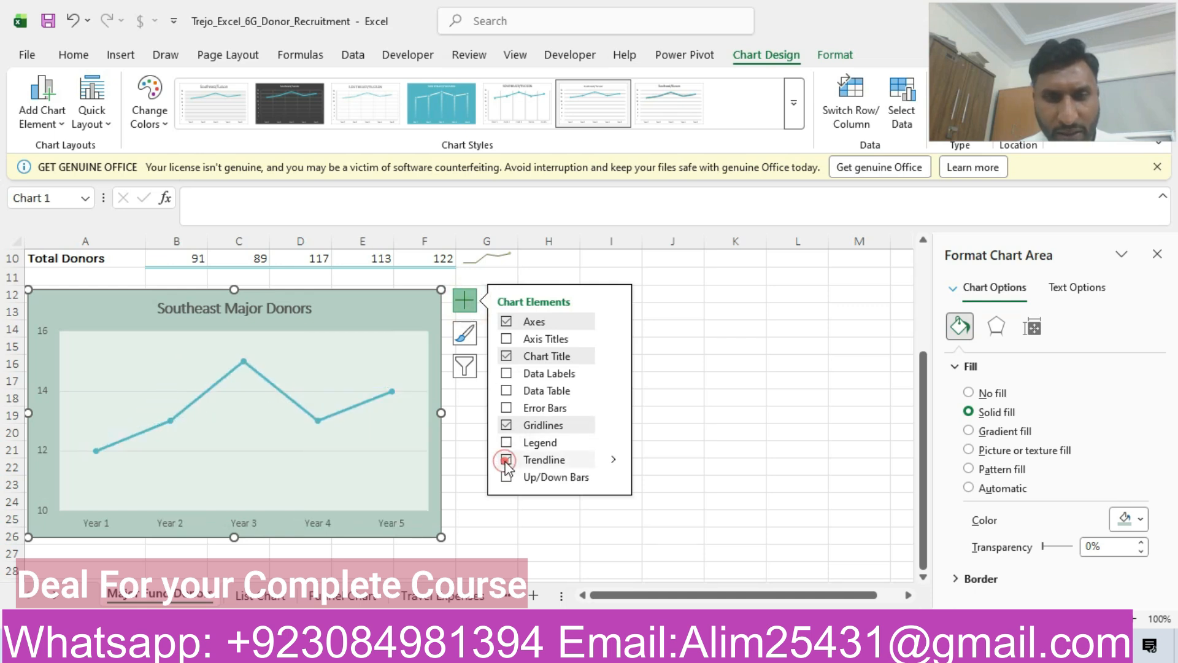
click(614, 463)
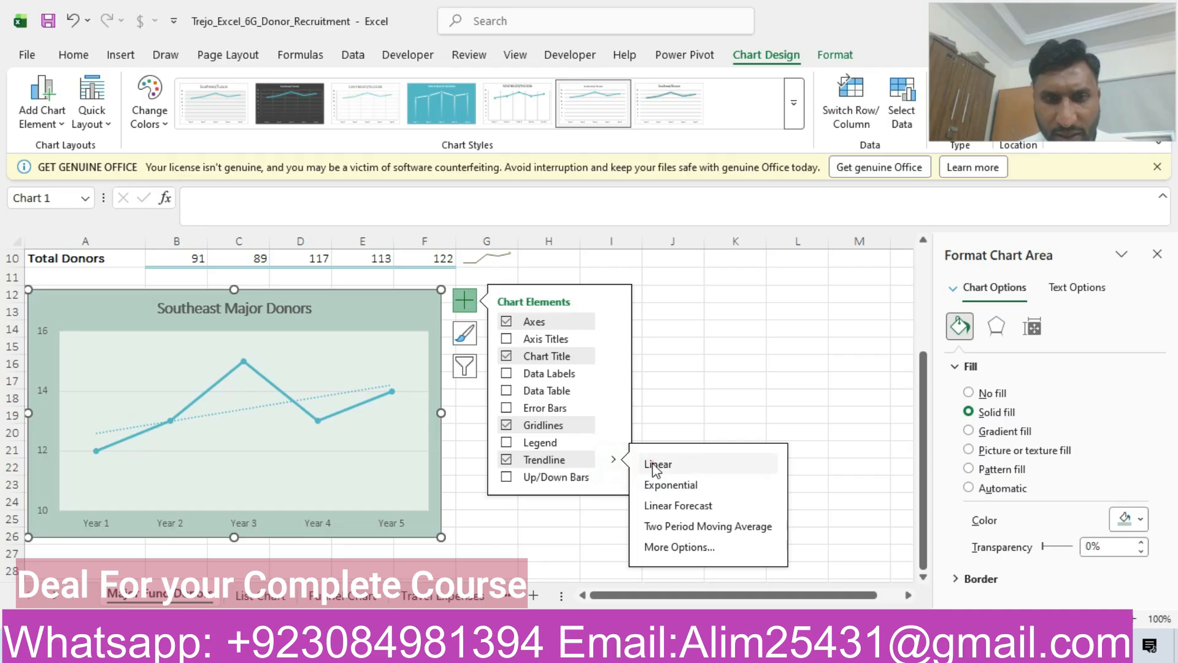
click(670, 548)
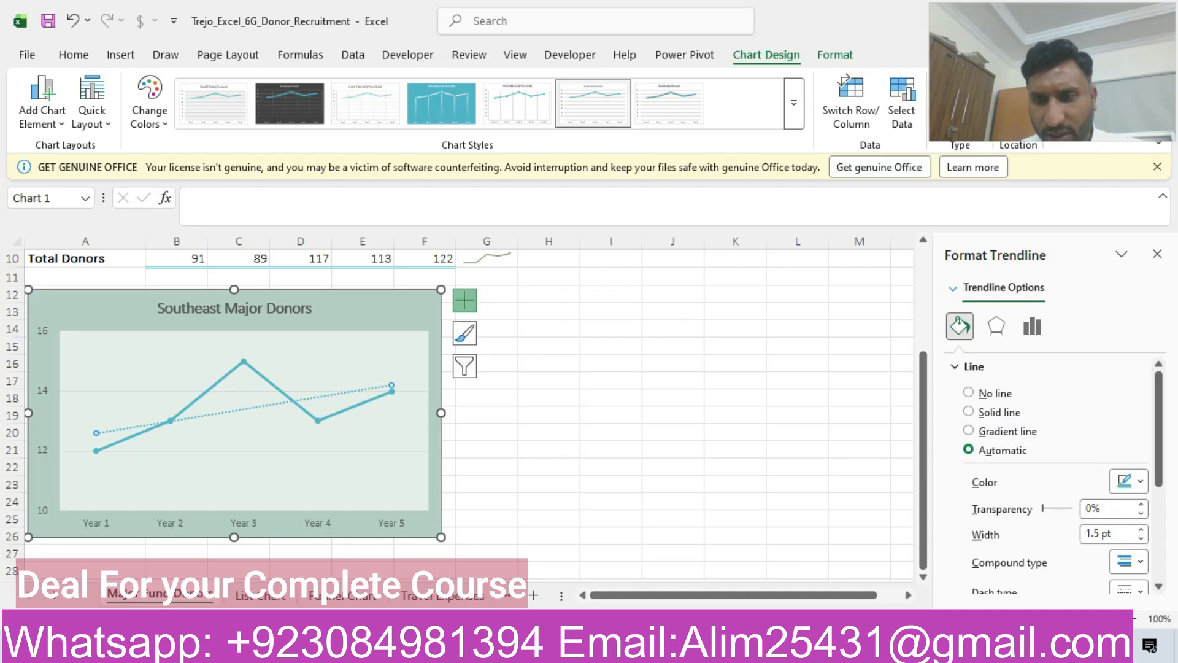
Step: Check the required trendline width in the Word instructions and set the trendline's width to 2.5 pt in Excel
key(alt+Tab)
click(867, 645)
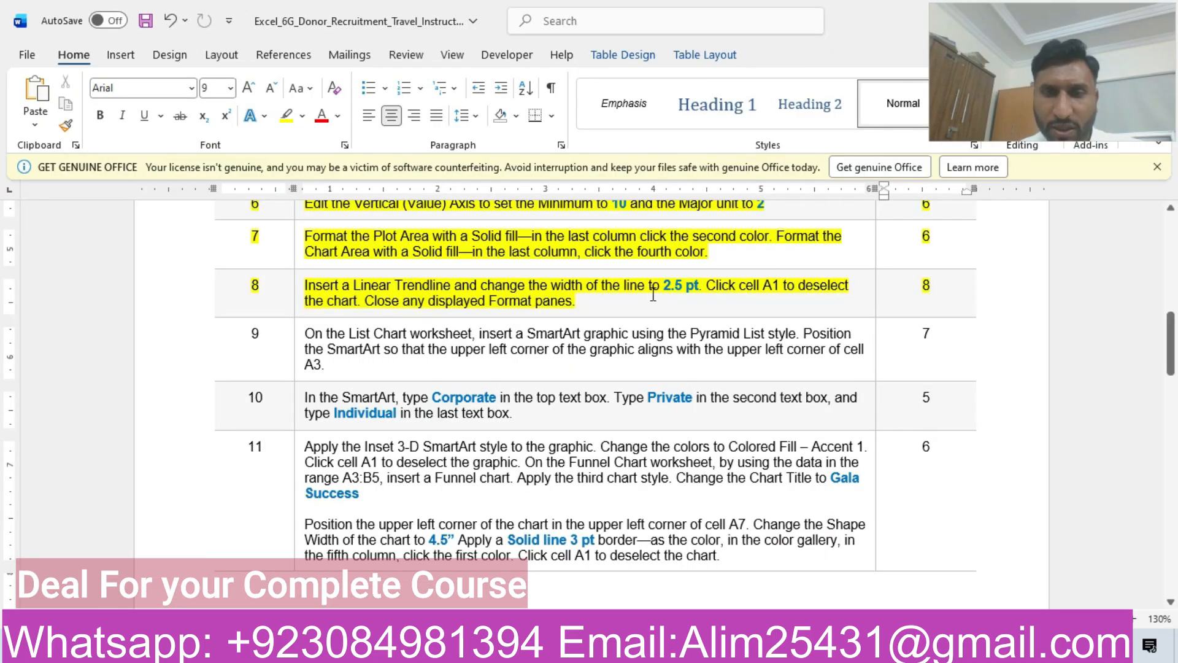
key(alt+Tab)
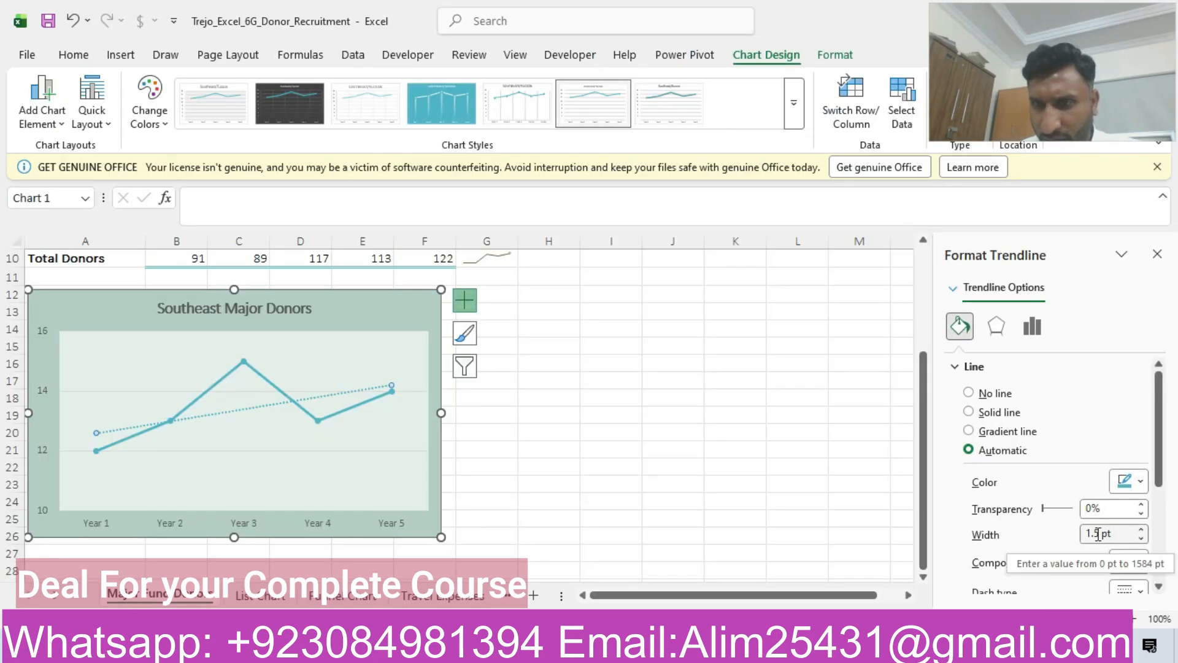
click(1141, 530)
click(1141, 530)
click(1140, 530)
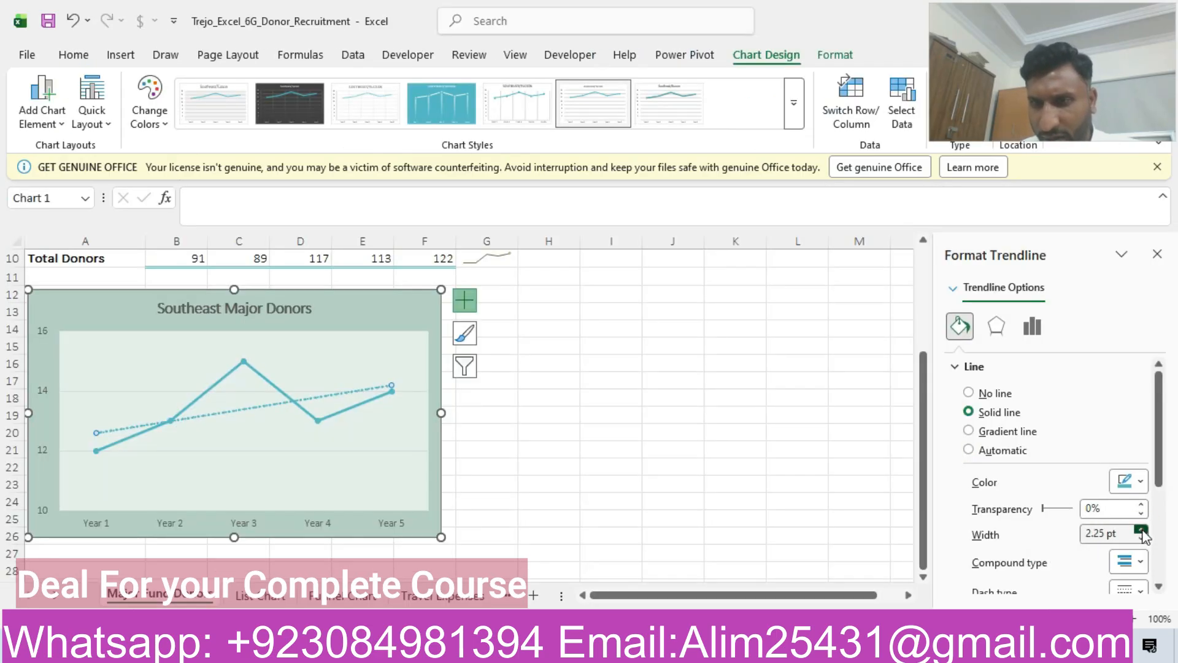
click(1141, 529)
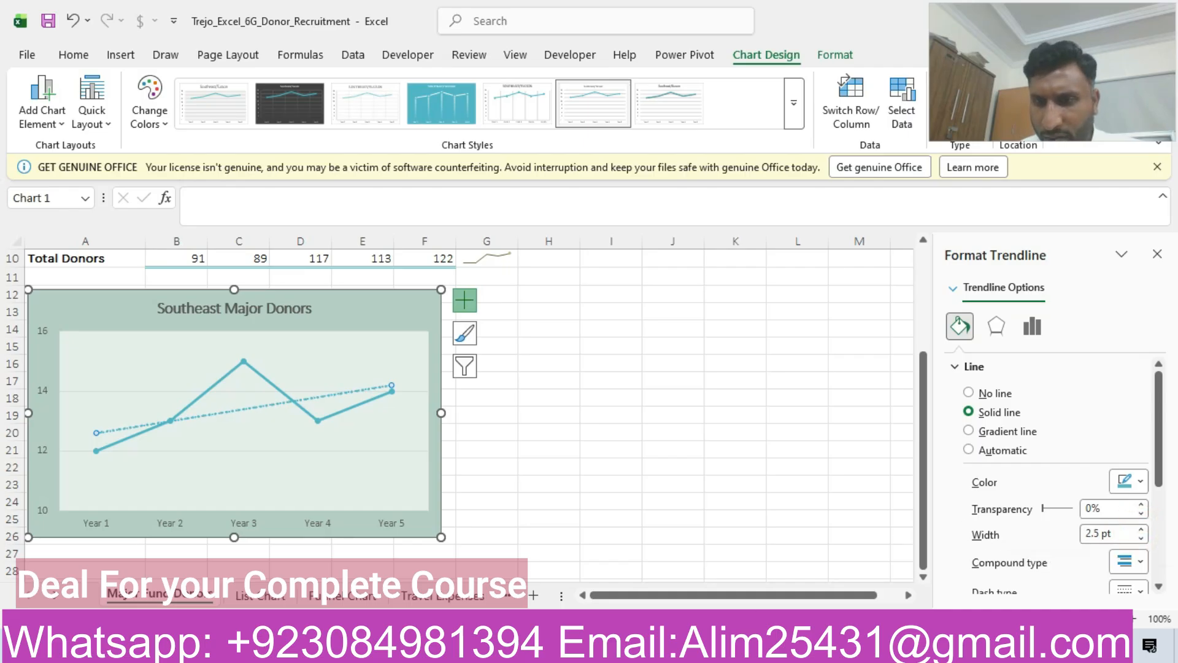
Step: Check the rest of step 8 in Word, select cell A1 in Excel to deselect the chart, and close the formatting pane
click(862, 642)
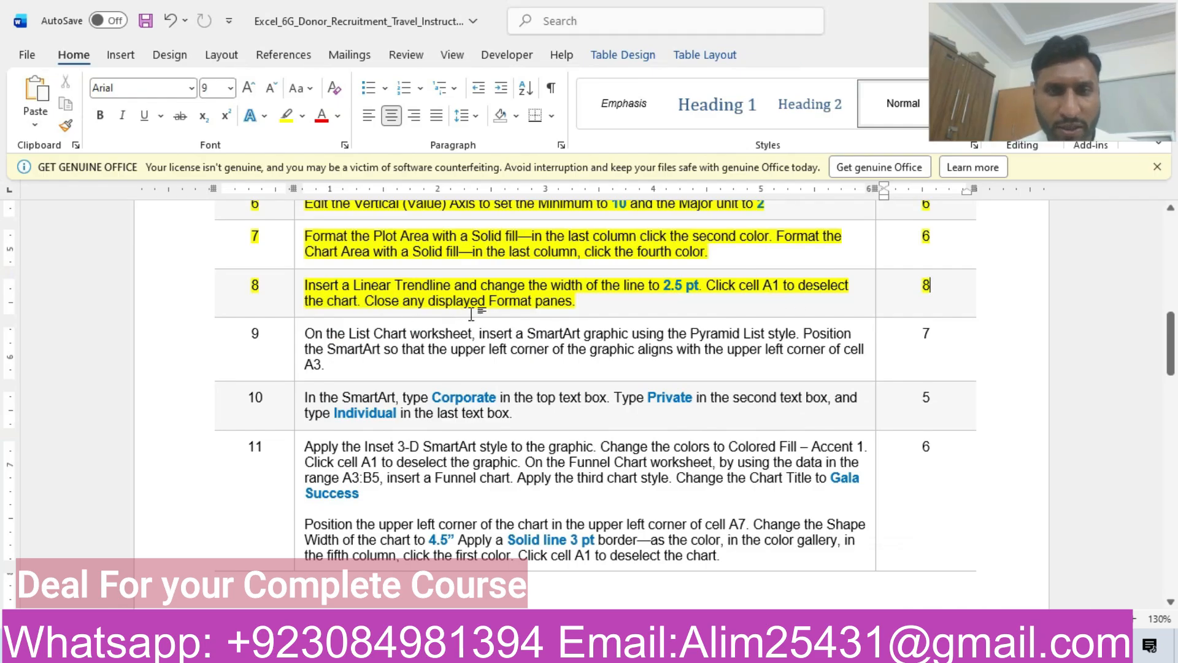
key(alt+Tab)
drag(923, 469, 952, 310)
click(48, 254)
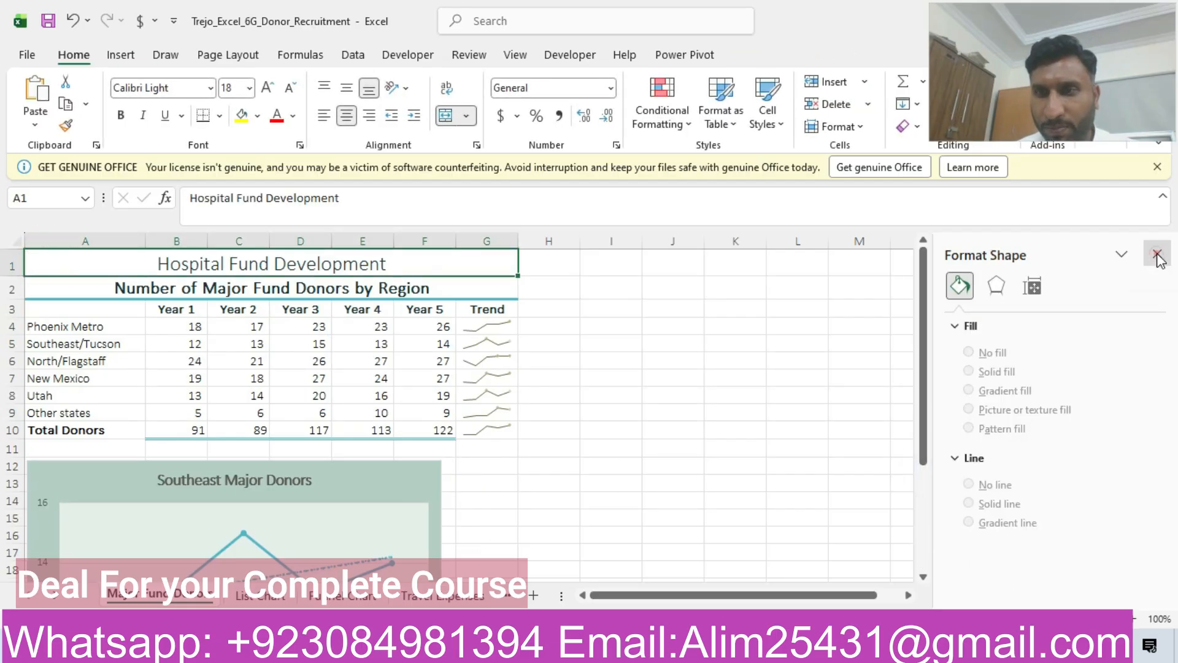
click(1158, 256)
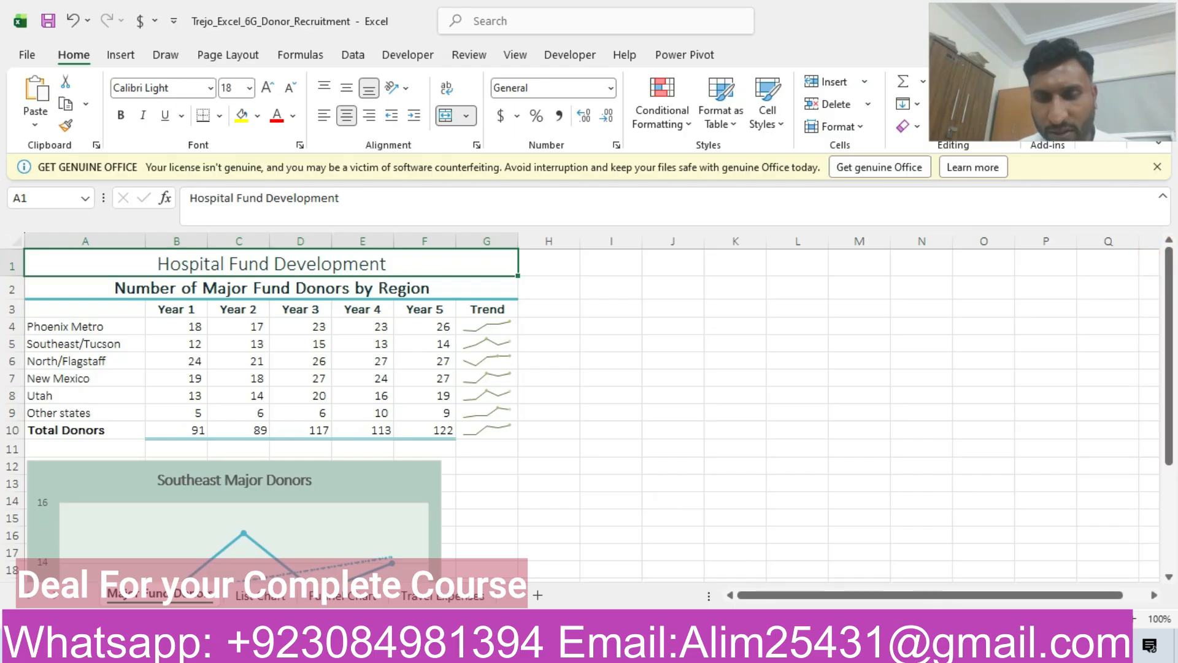
Step: Switch to the Word instructions and highlight the step 9 row in yellow
click(854, 646)
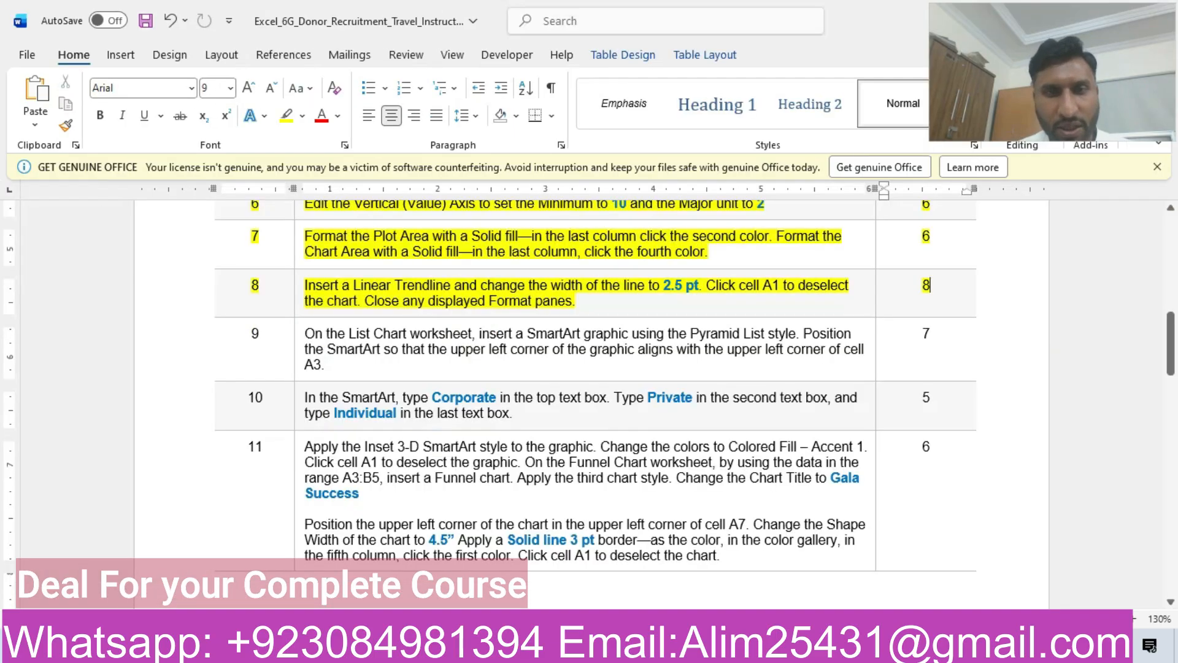
click(182, 344)
click(284, 306)
click(385, 365)
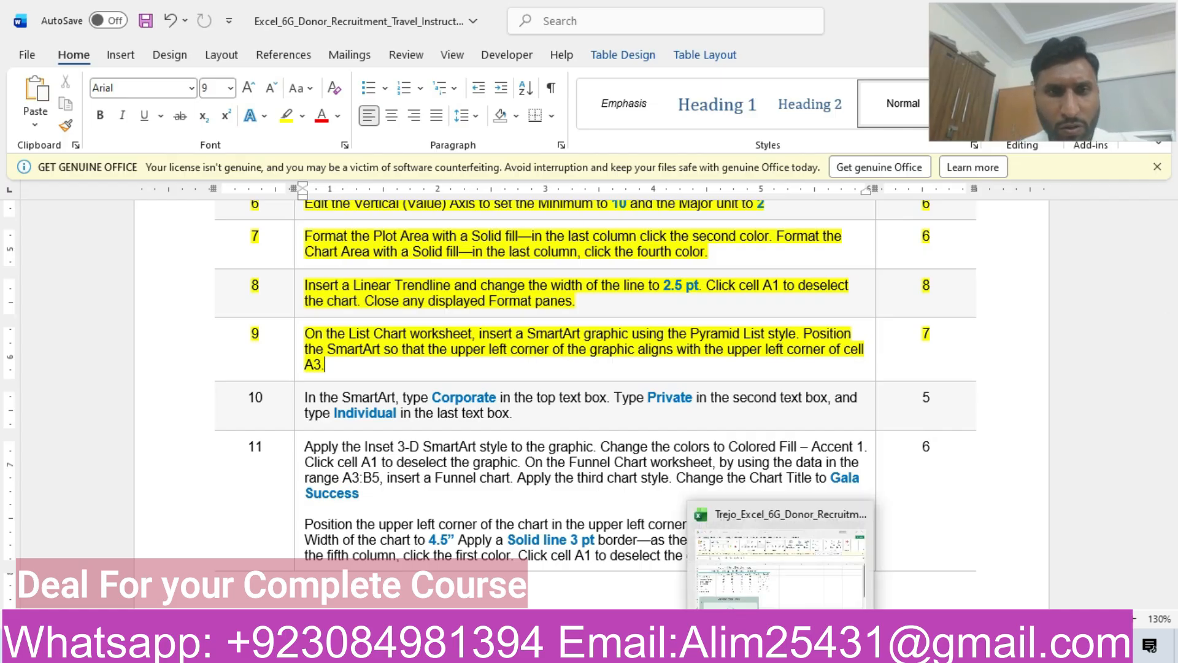
Step: Switch to Excel, start inserting a SmartArt graphic at cell A3 of the List Chart worksheet, and show the List category layouts
click(783, 646)
click(261, 594)
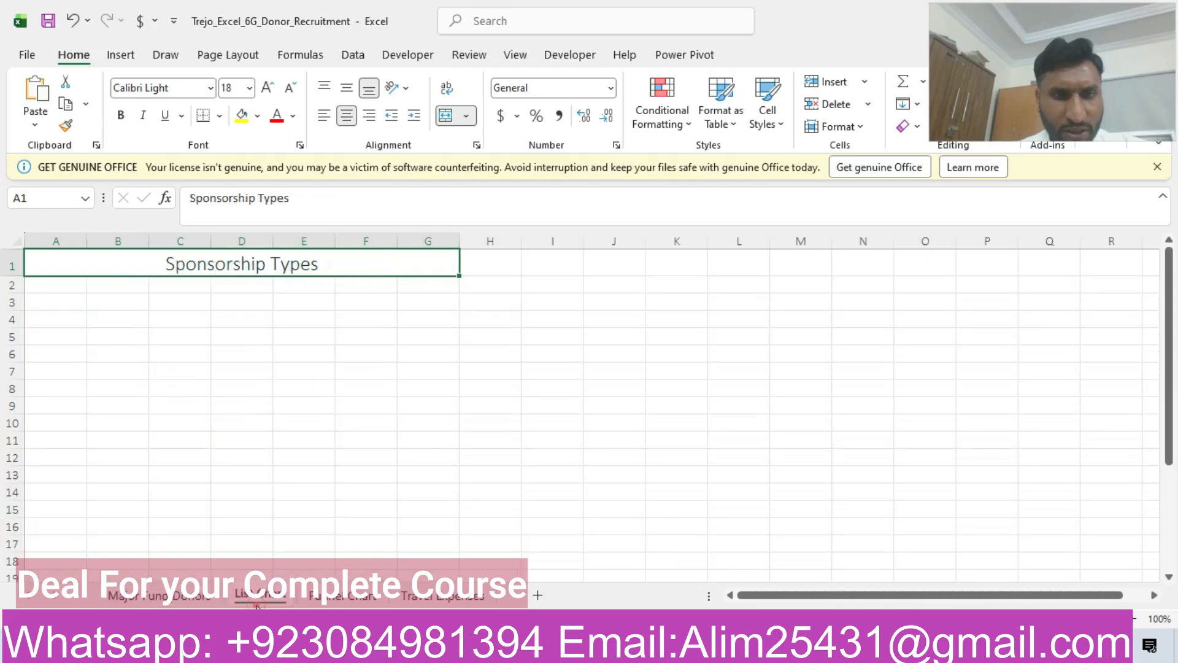
click(59, 300)
click(121, 54)
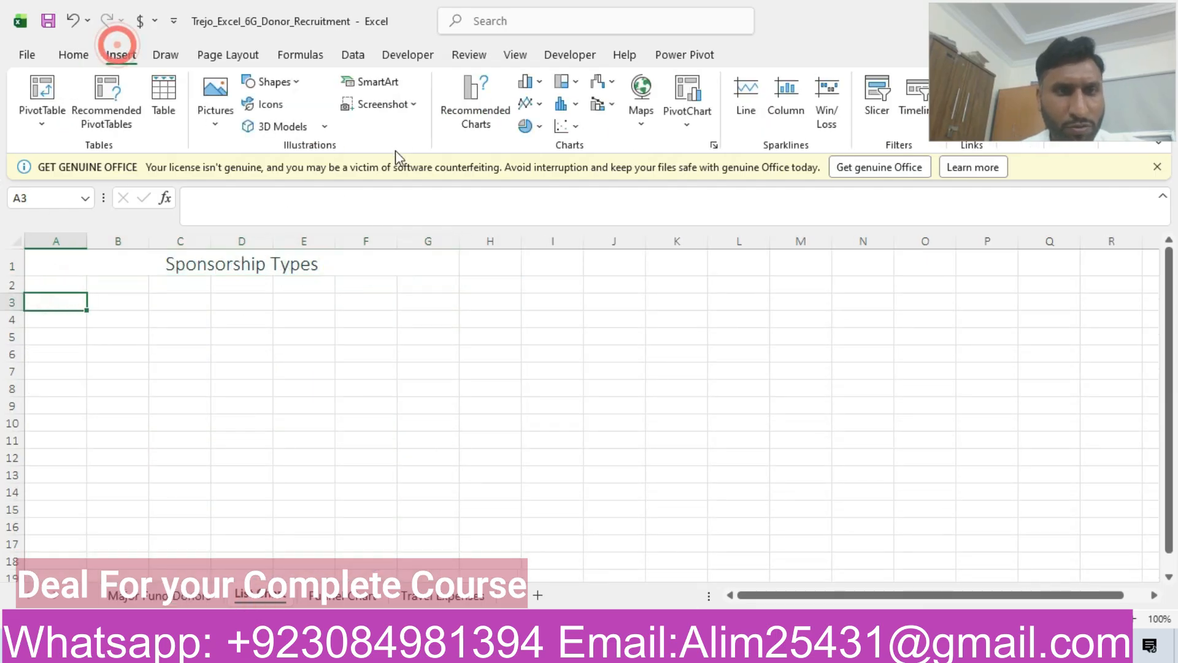
click(379, 84)
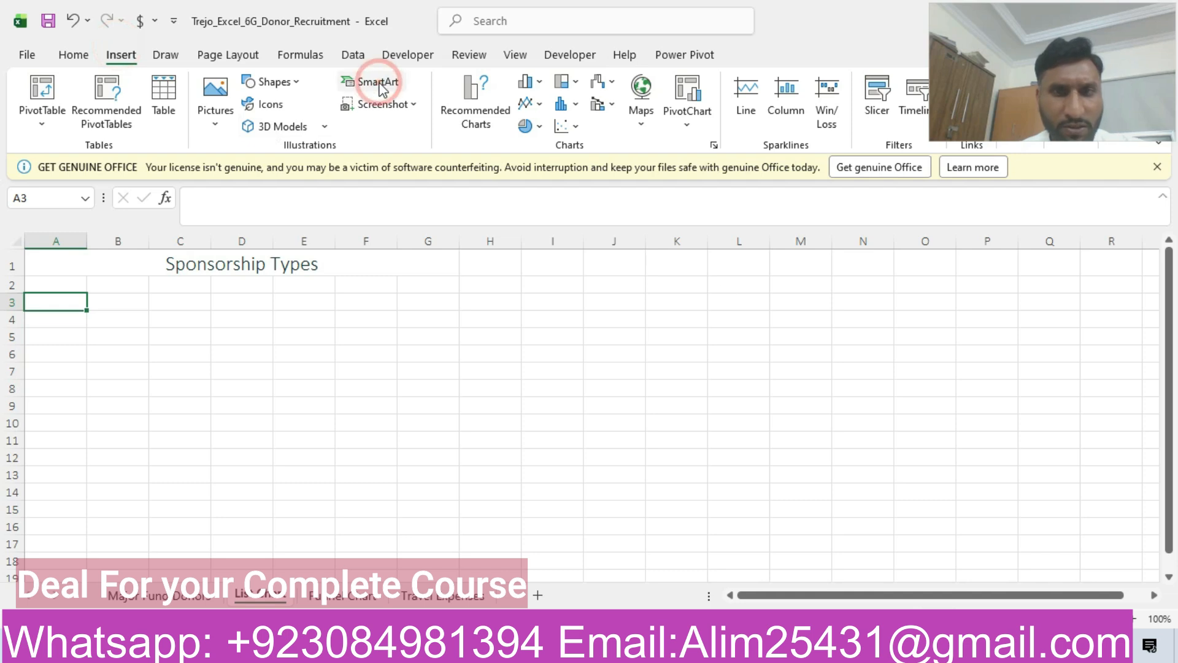
key(alt+Tab)
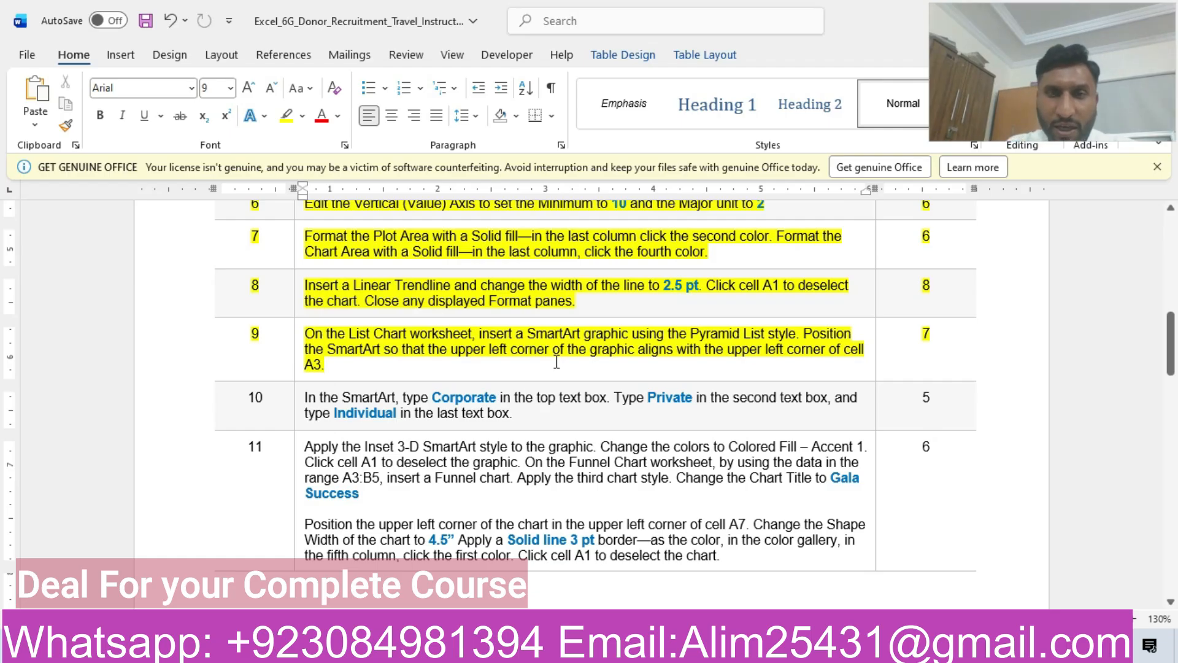
click(782, 645)
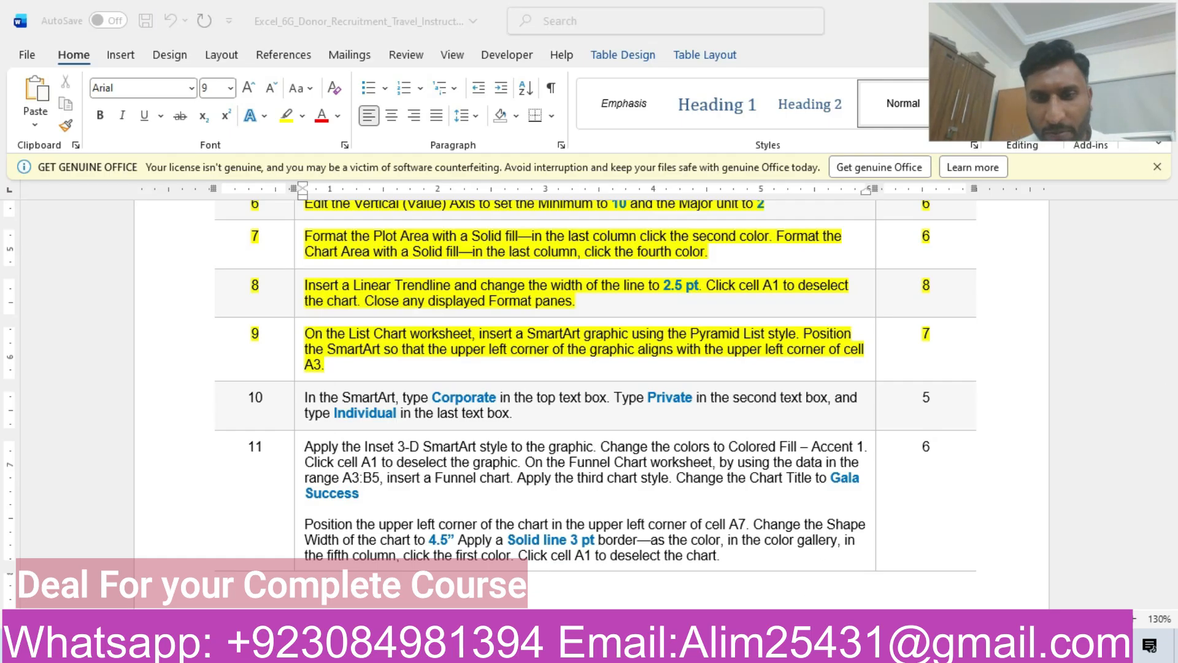
click(329, 217)
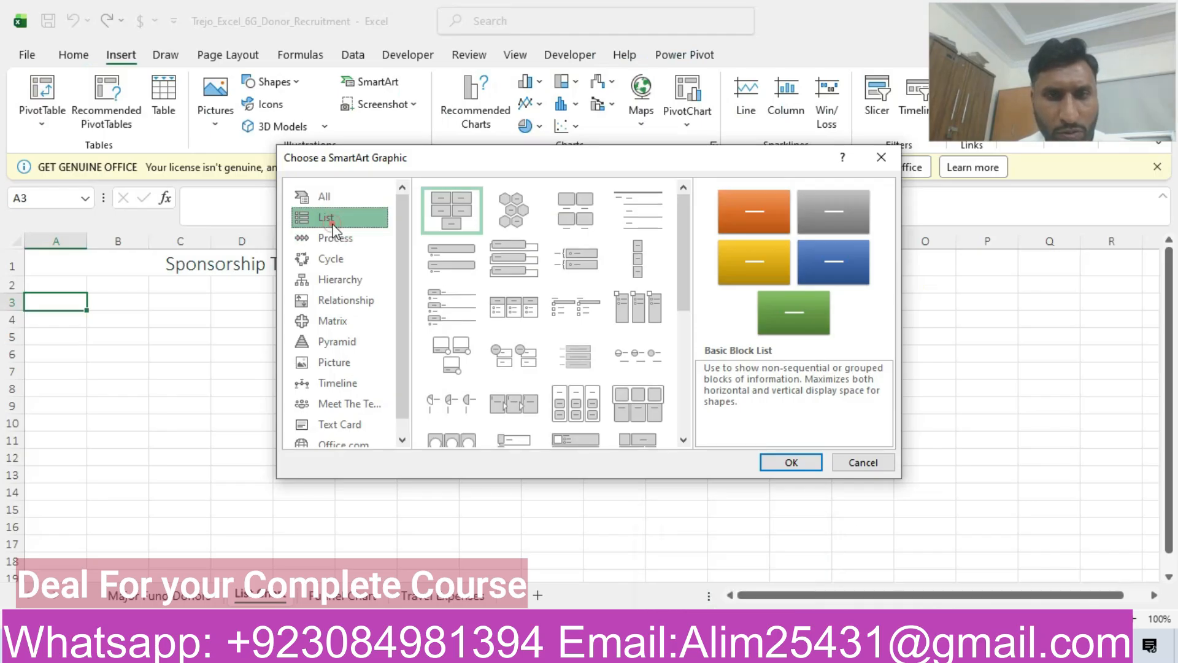